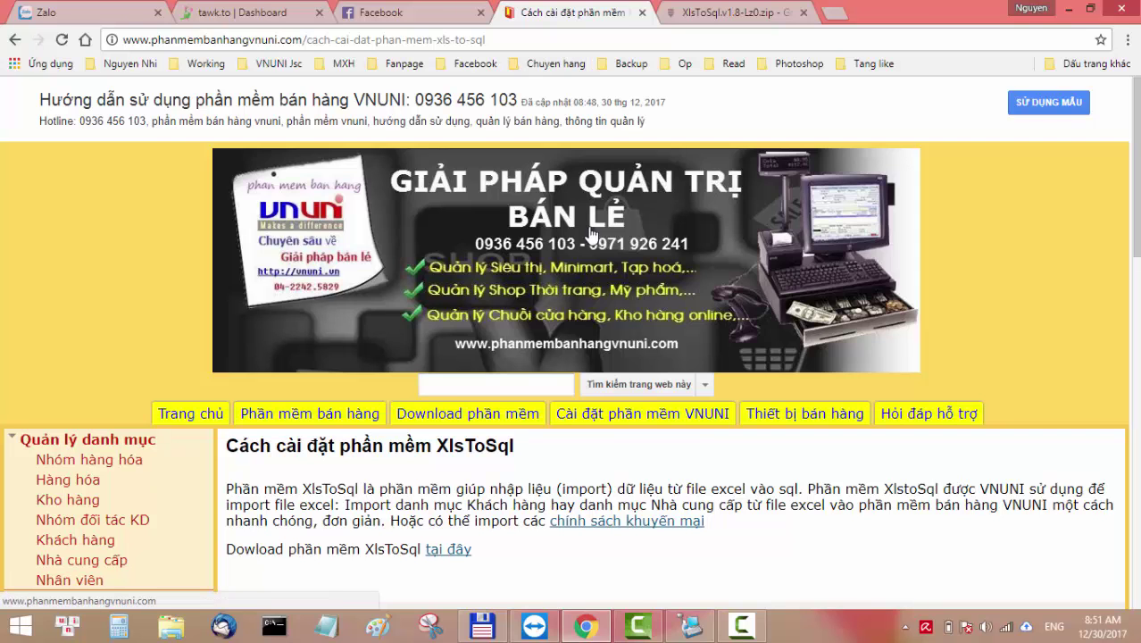
Open the price and promotion import guide, skim it, then return to the XlsToSql.v1.8-Lz0.zip Drive tab.
left_click(626, 521)
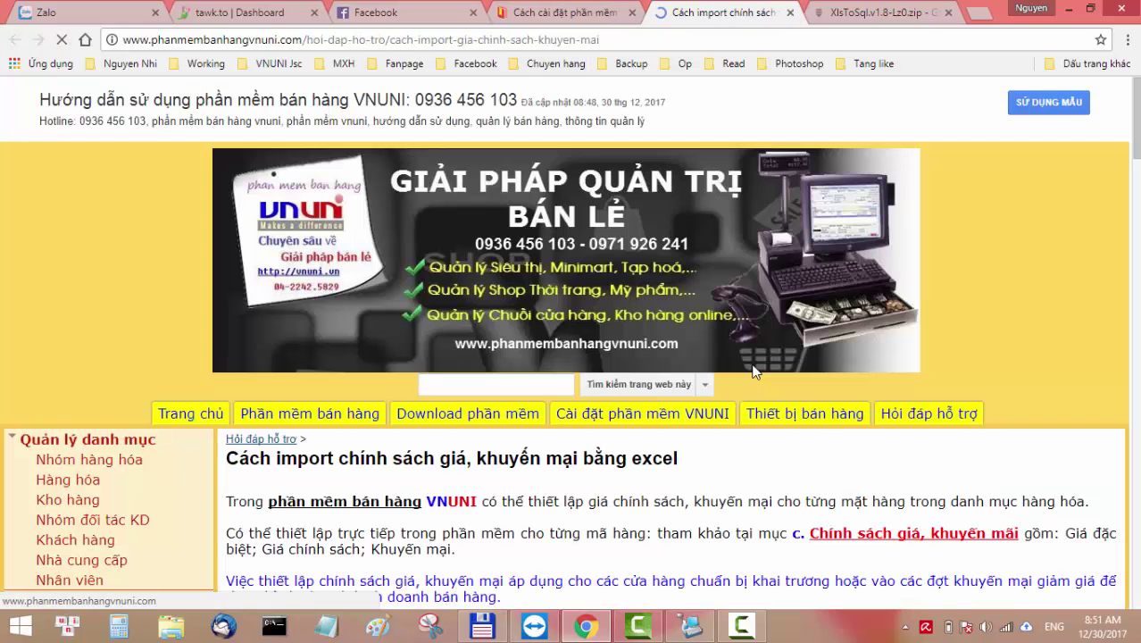
scroll(751, 380, "down", 6)
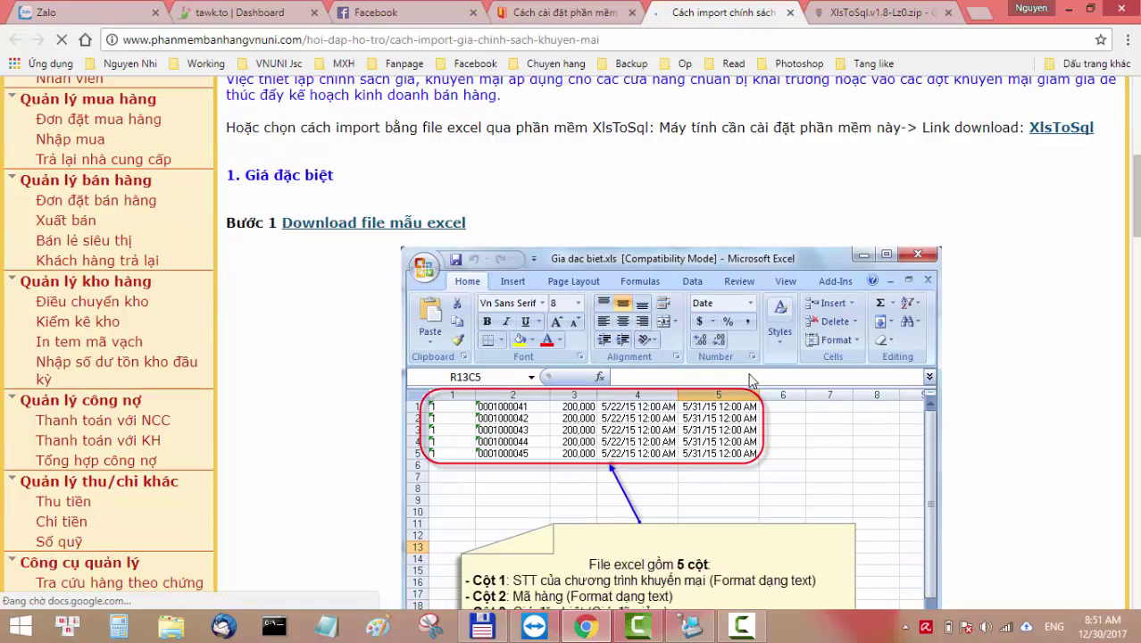
scroll(594, 433, "down", 3)
scroll(594, 433, "down", 1)
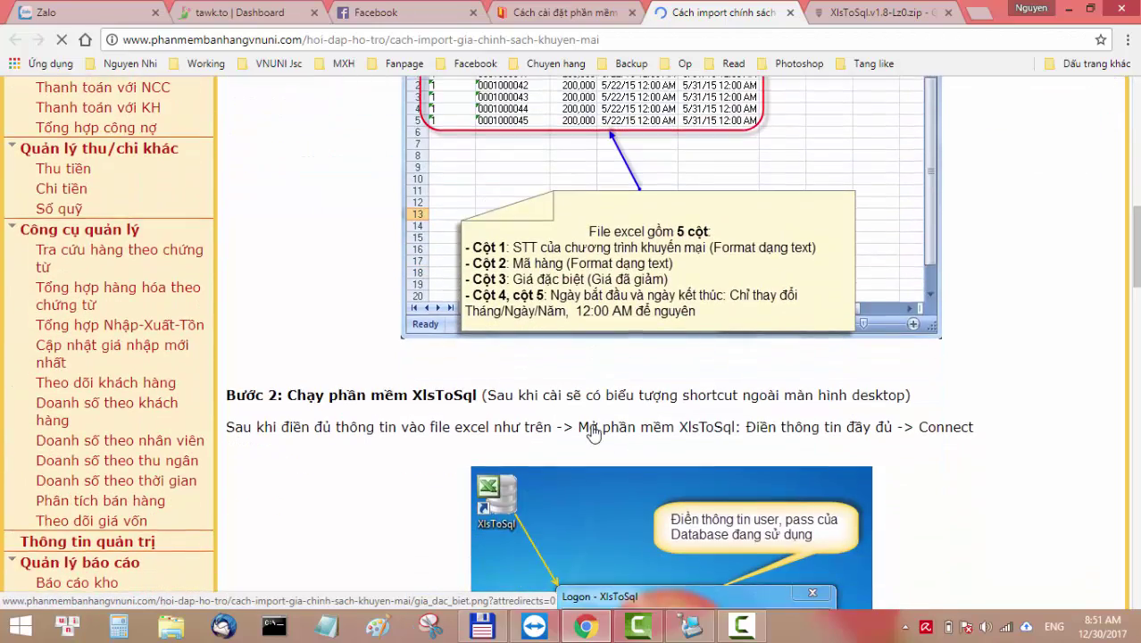
scroll(596, 431, "up", 4)
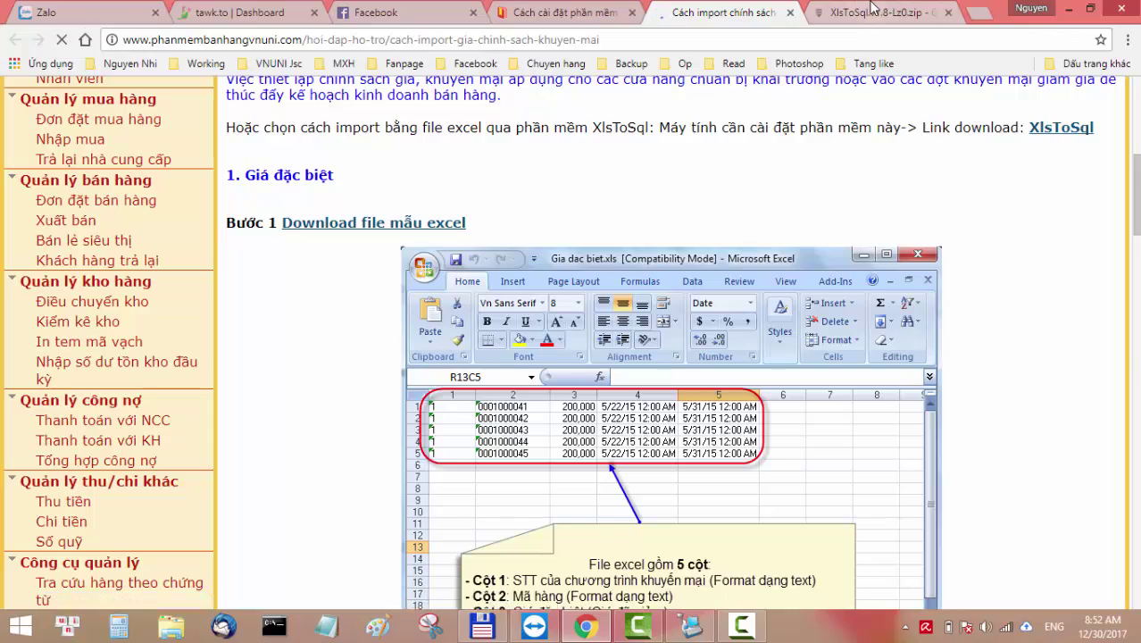
left_click(844, 12)
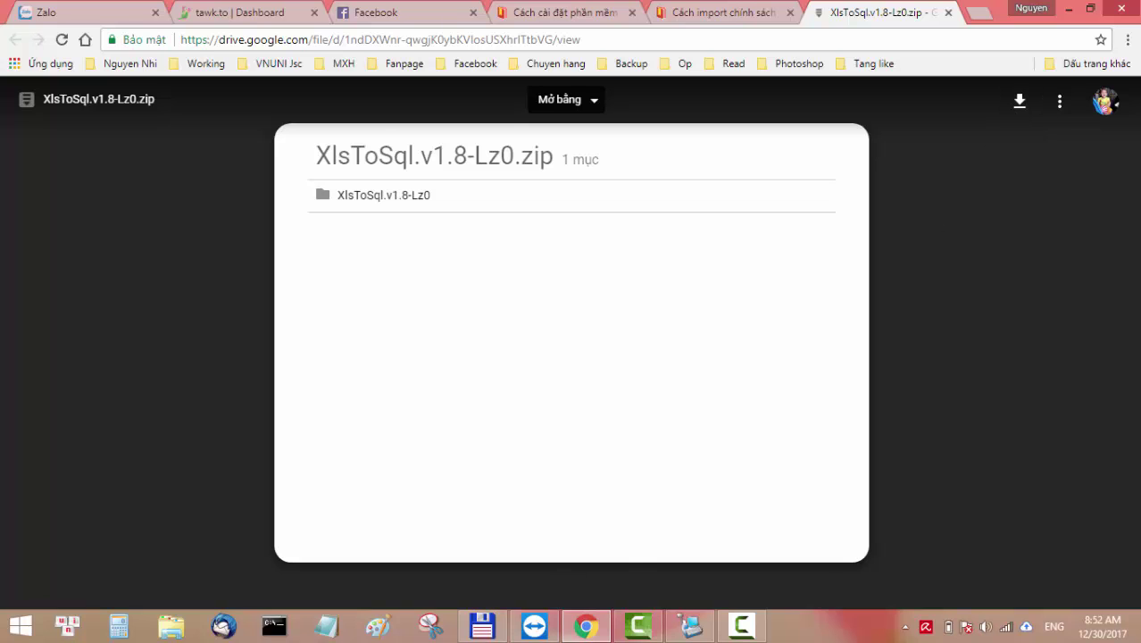
Browse Total Commander into the innermost XlsToSql.v1.8-Lz0 folder holding XlsToSql.exe and the Crack folder.
left_click(482, 626)
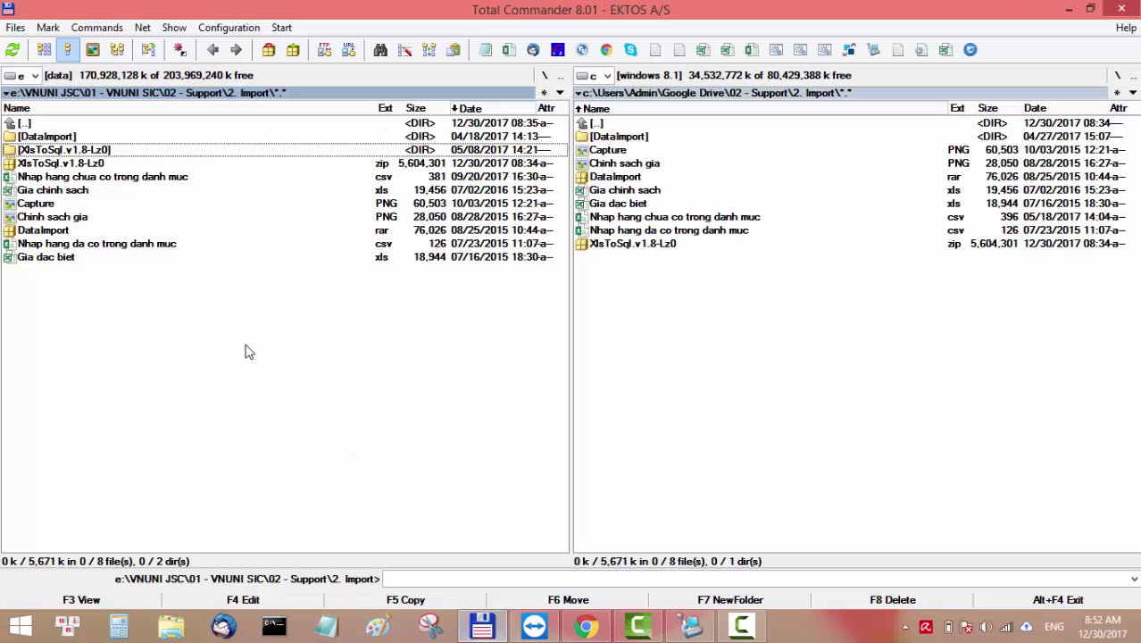
double_click(83, 151)
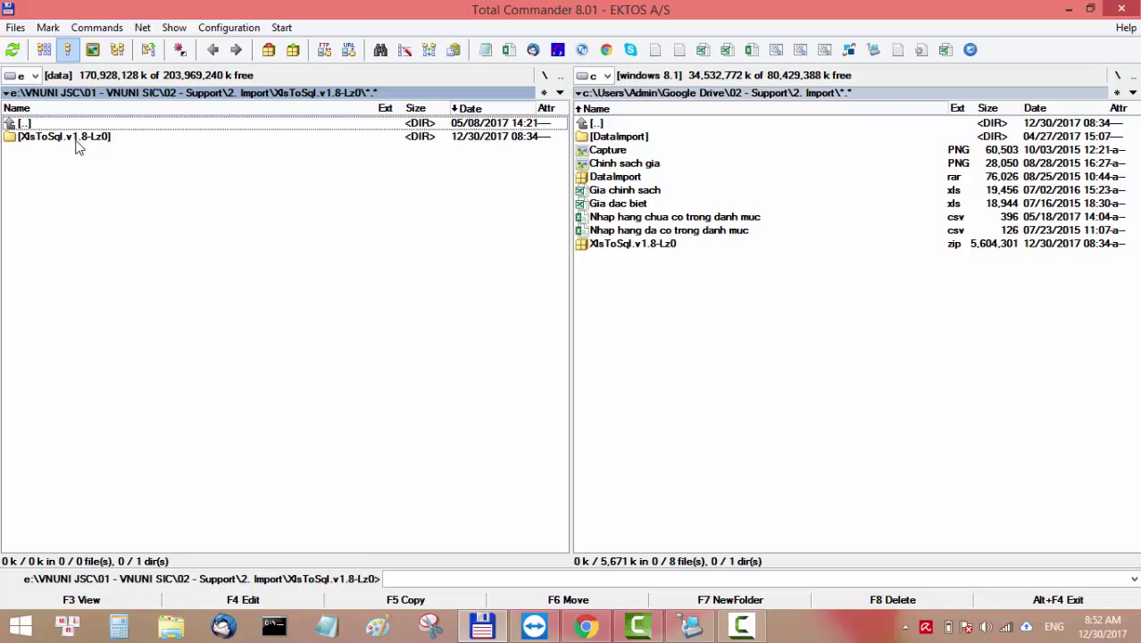
key("BackSpace")
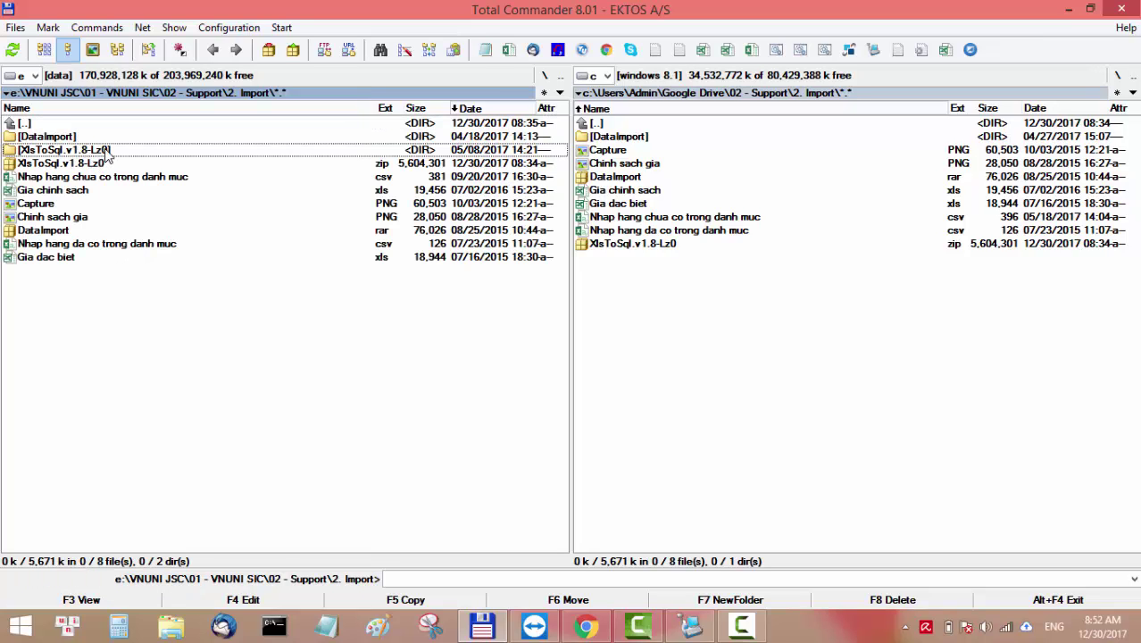
double_click(107, 150)
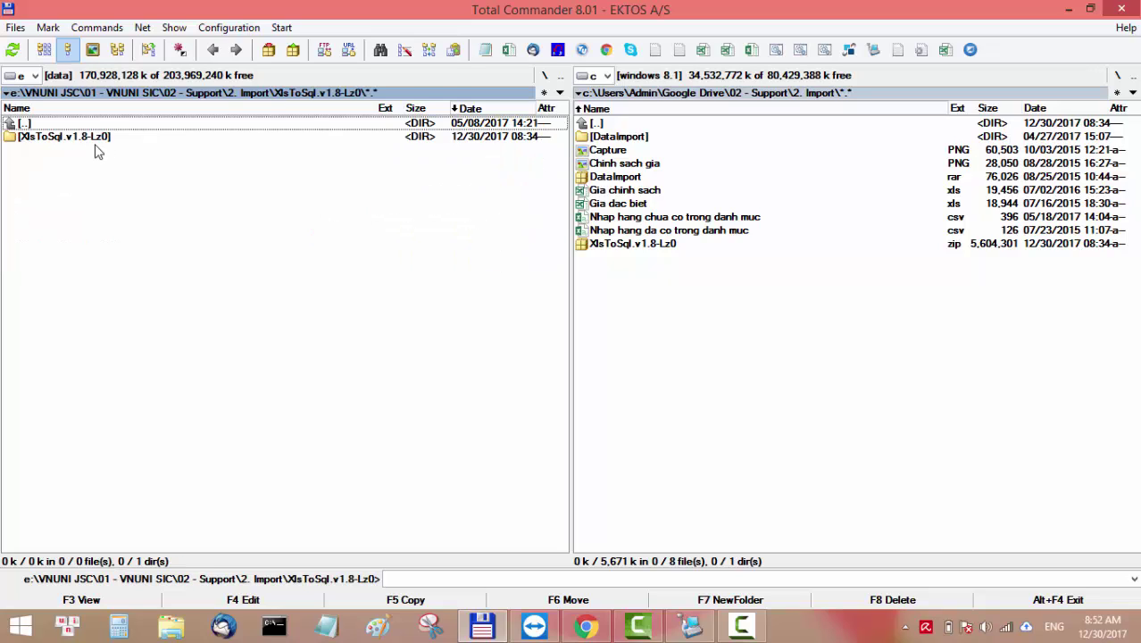
double_click(94, 140)
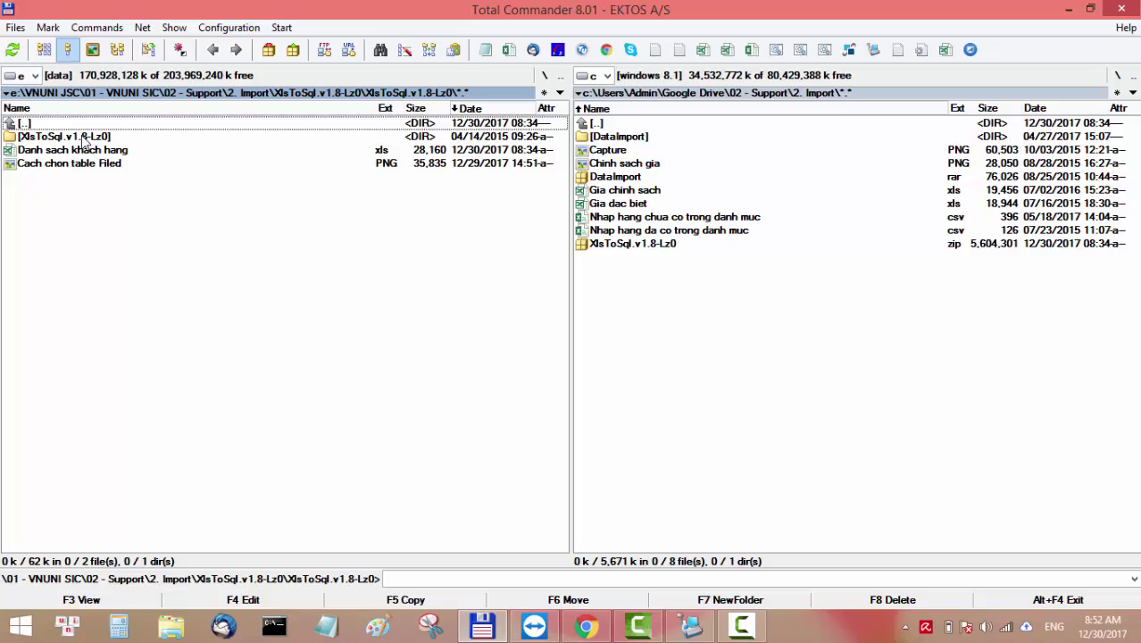
double_click(84, 141)
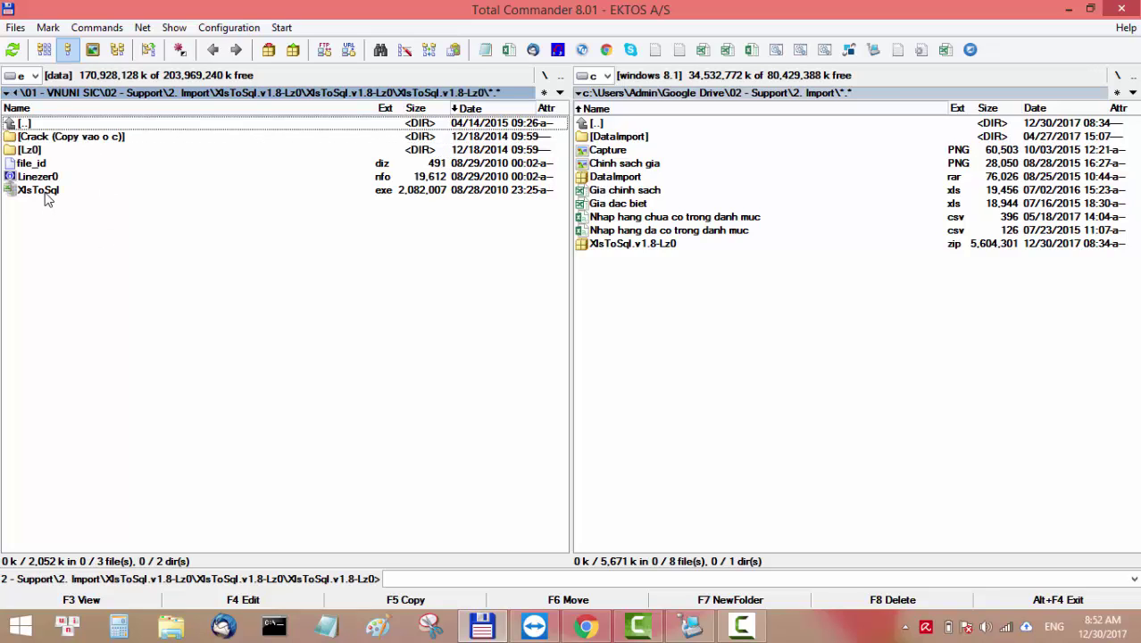
Run the XlsToSql installer, accept the license and keep the default install folder.
double_click(64, 190)
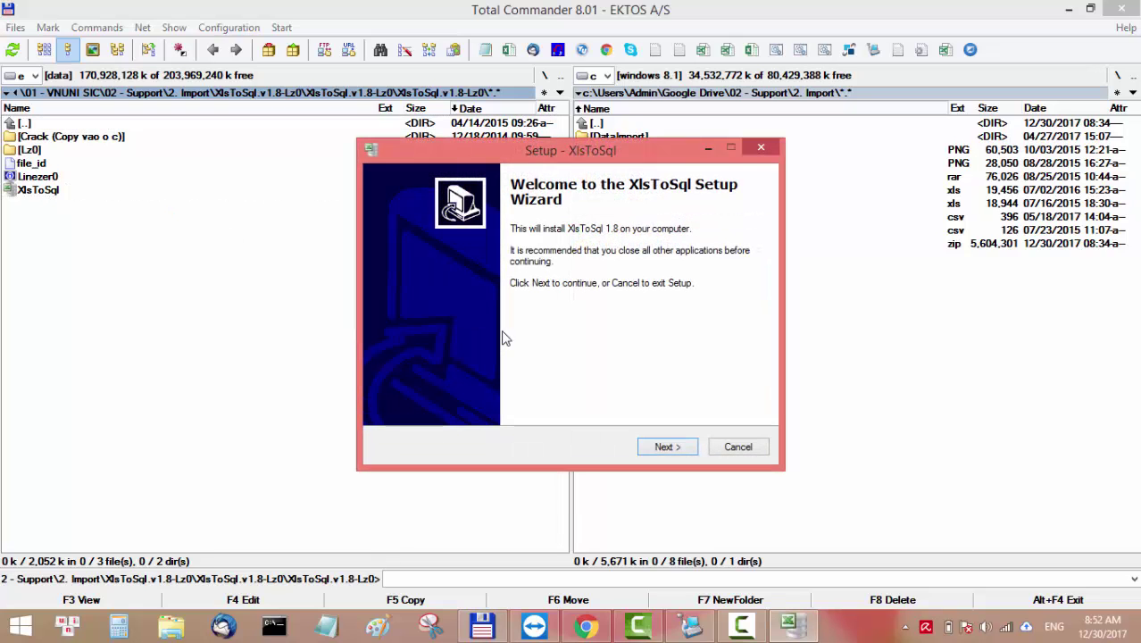
left_click(670, 447)
left_click(669, 448)
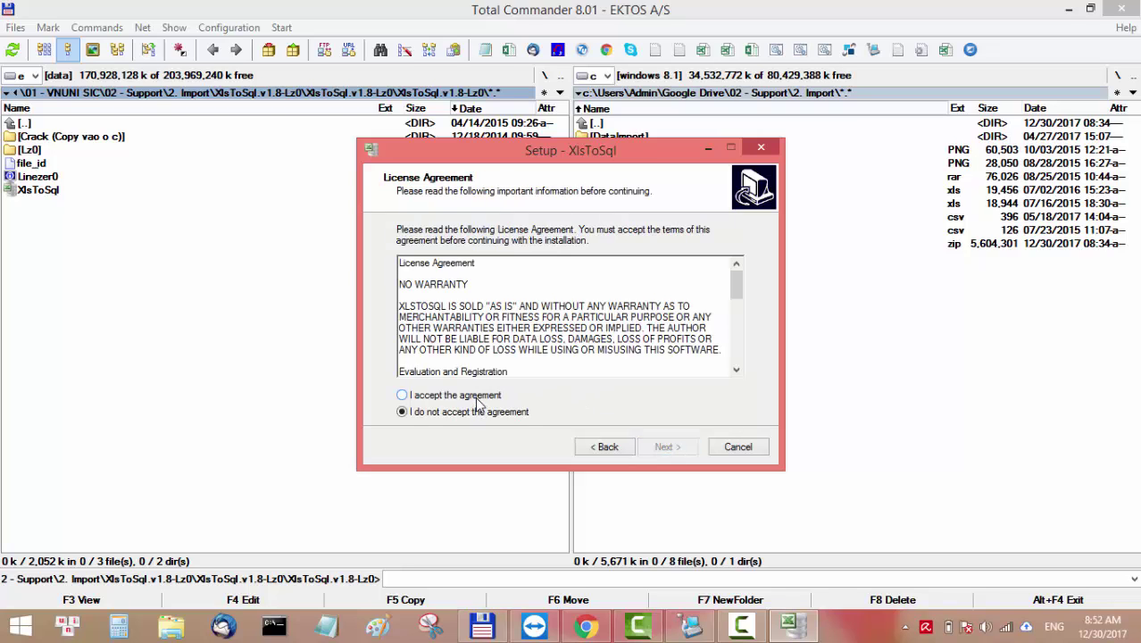
left_click(481, 395)
left_click(668, 447)
left_click(668, 446)
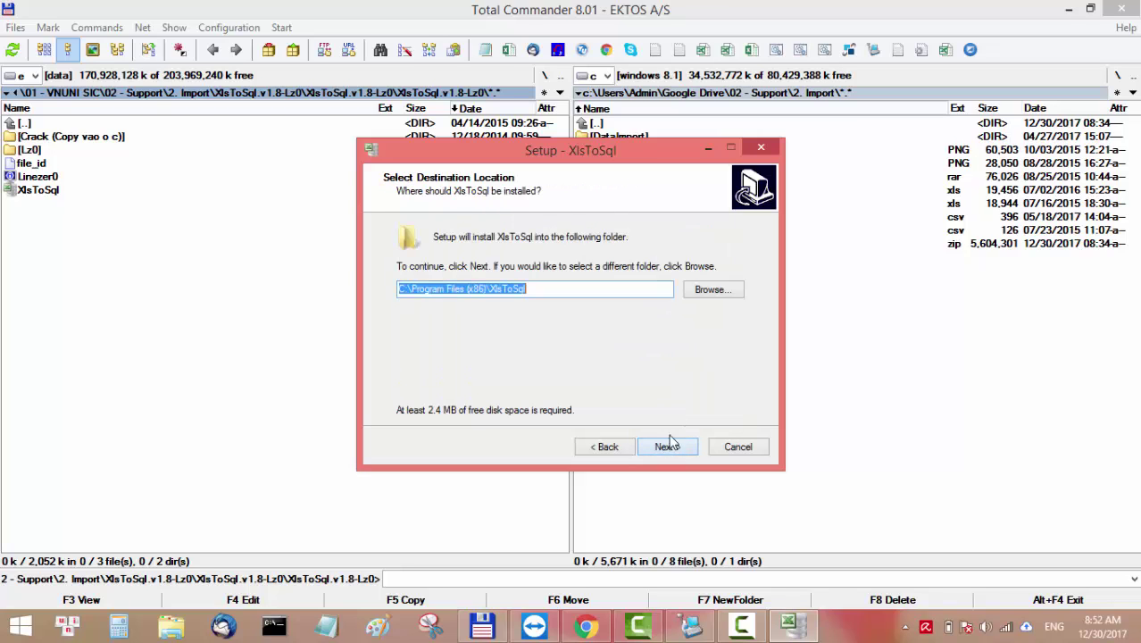
left_click(670, 446)
Confirm the existing folder, keep the Start Menu folder and desktop icon, install, and finish without launching.
left_click(653, 395)
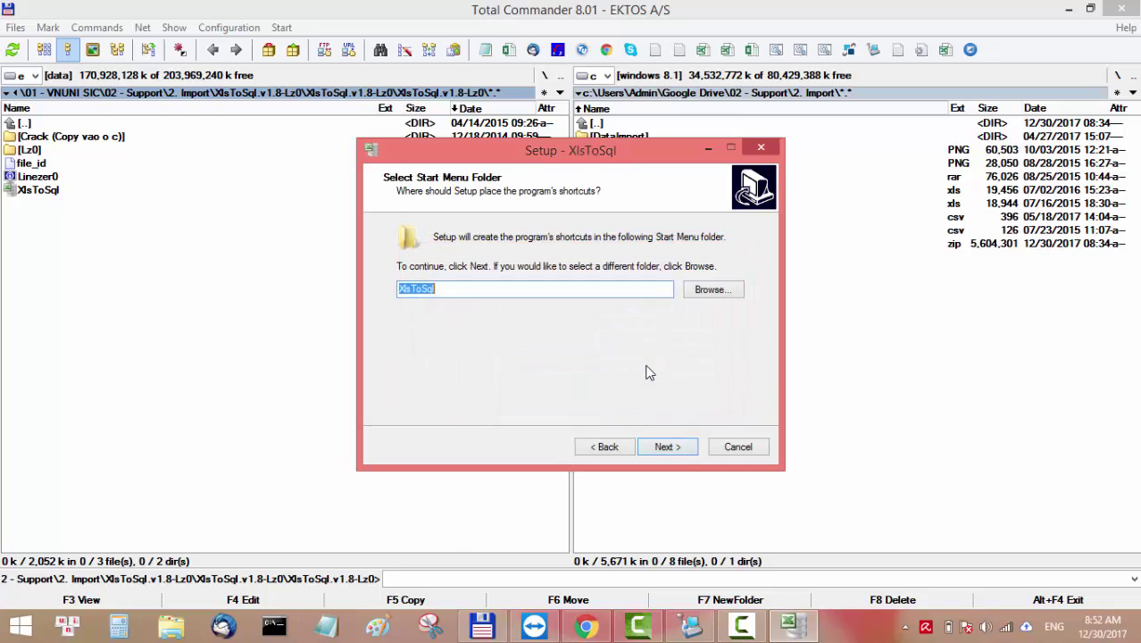
left_click(674, 454)
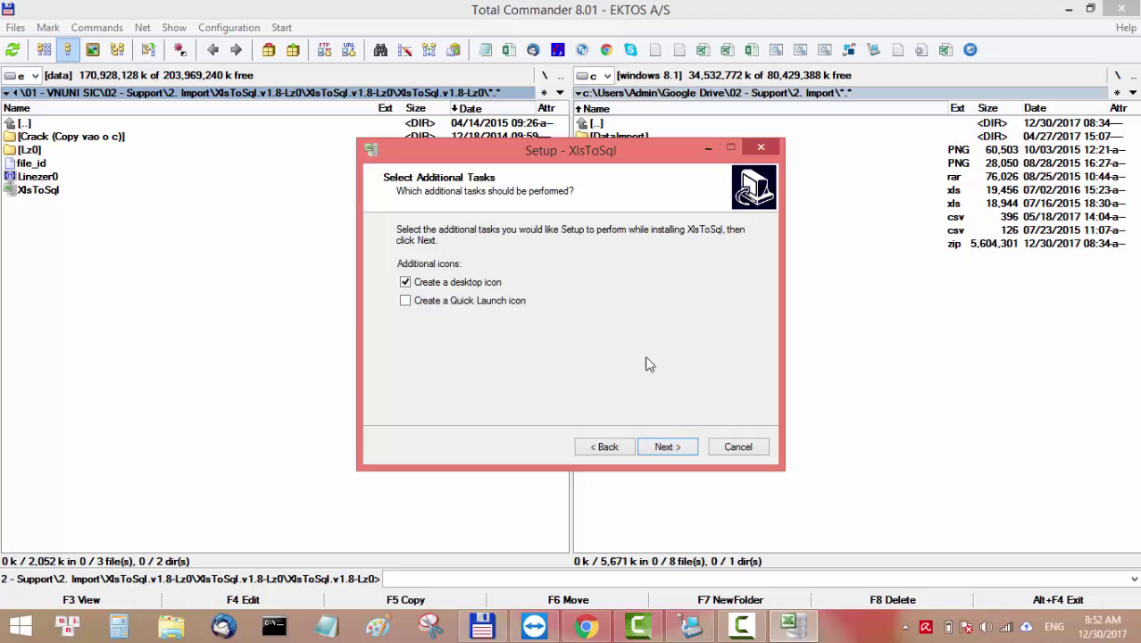
left_click(688, 448)
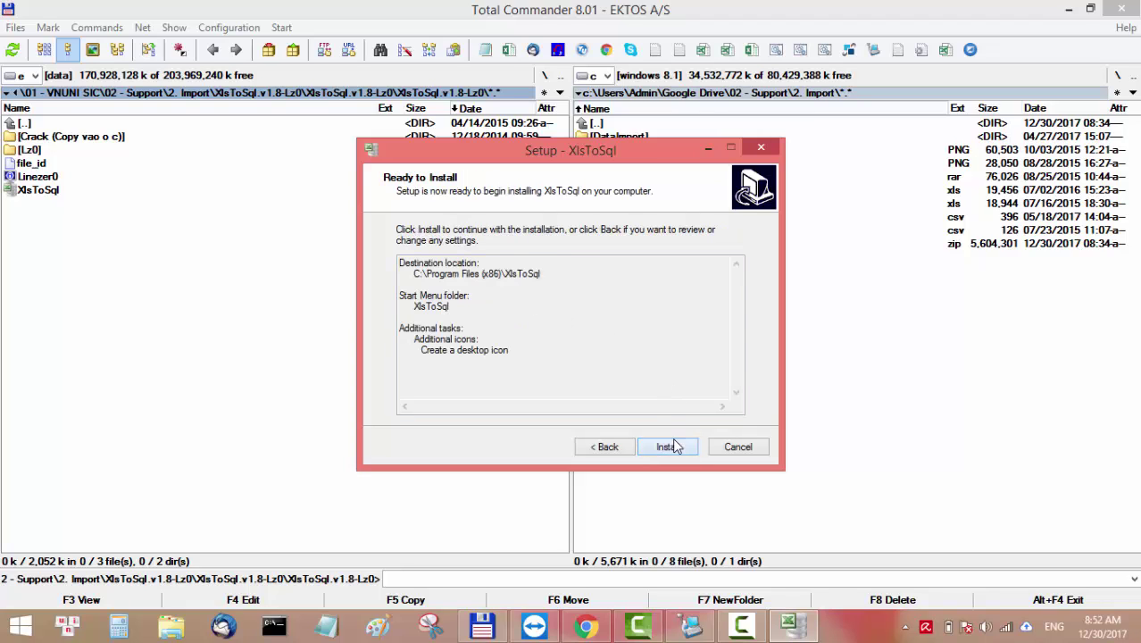
left_click(675, 446)
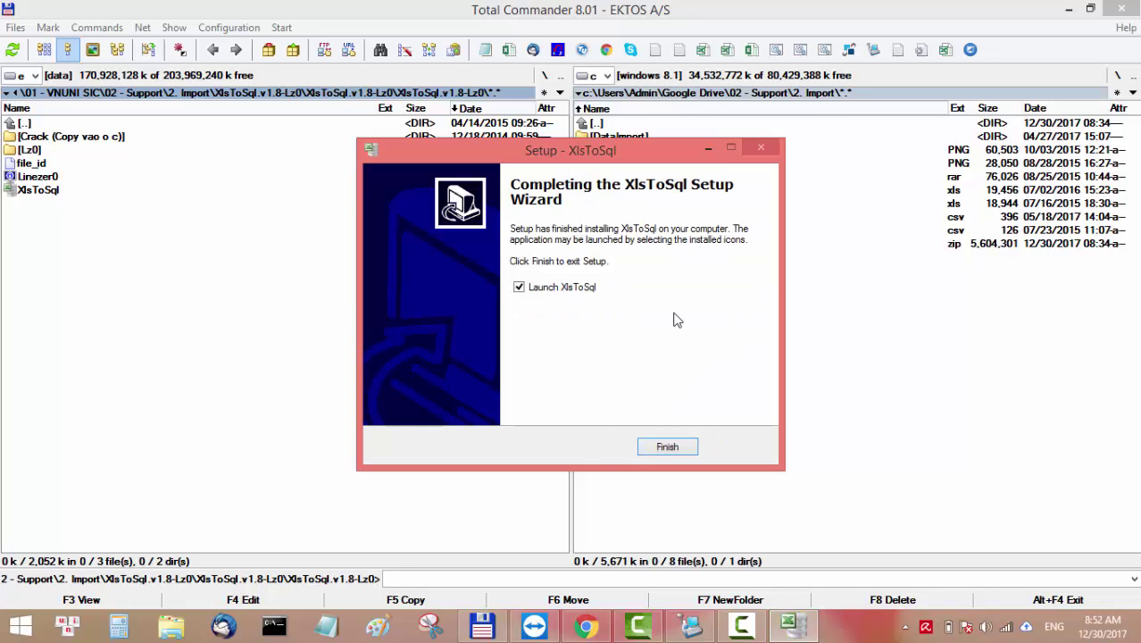
left_click(518, 288)
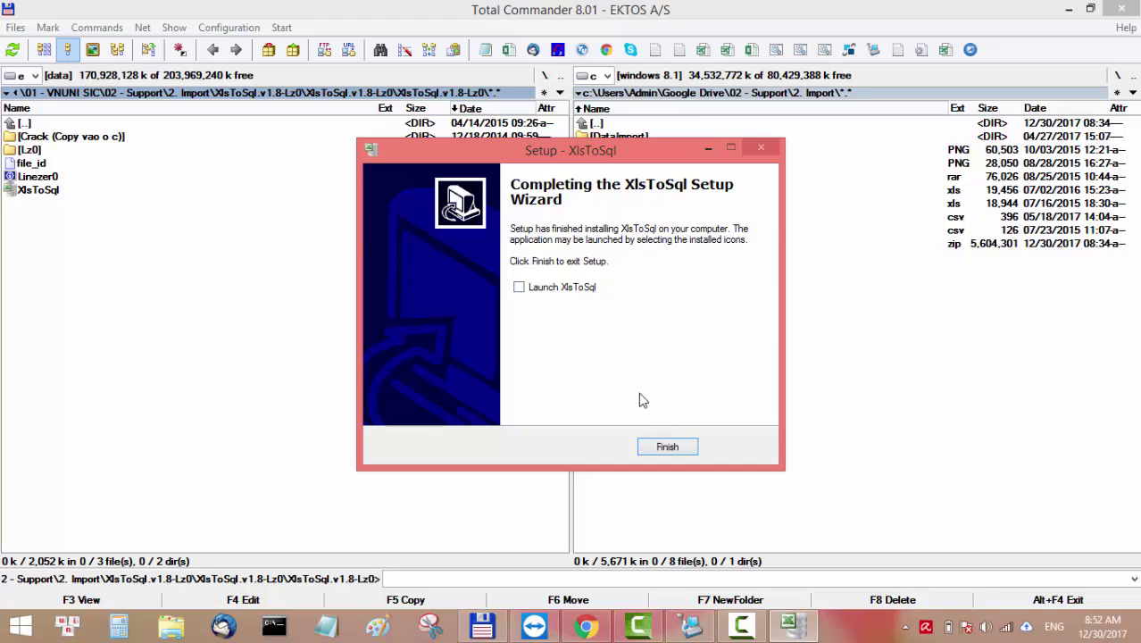
left_click(668, 448)
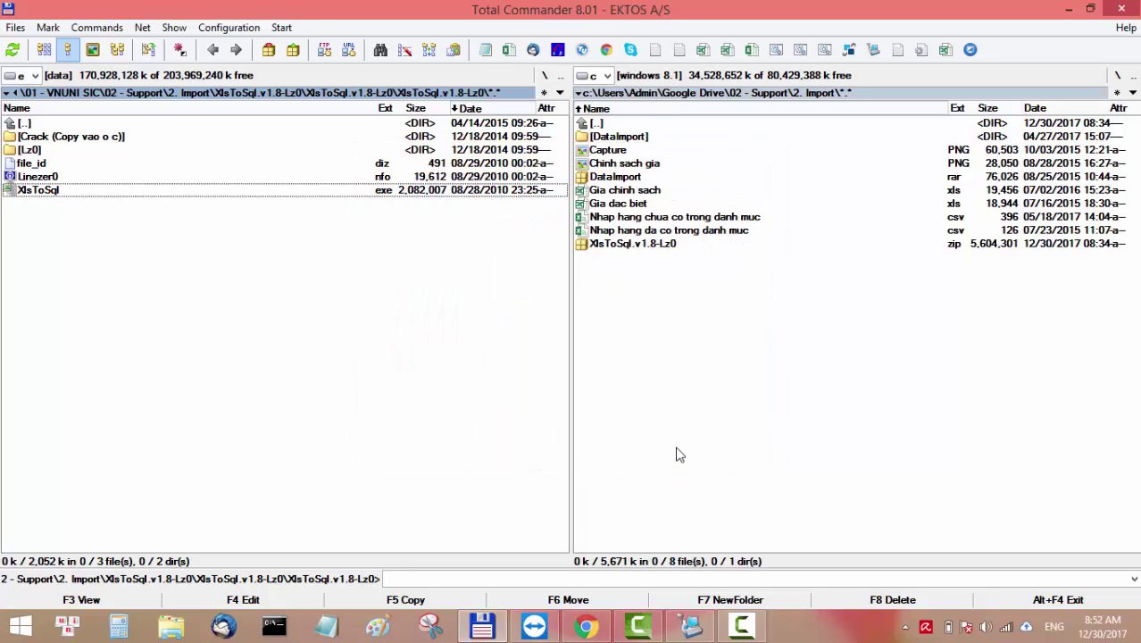
Show the Crack folder on the left and C:\Program Files (x86)\XlsToSql on the right.
double_click(60, 141)
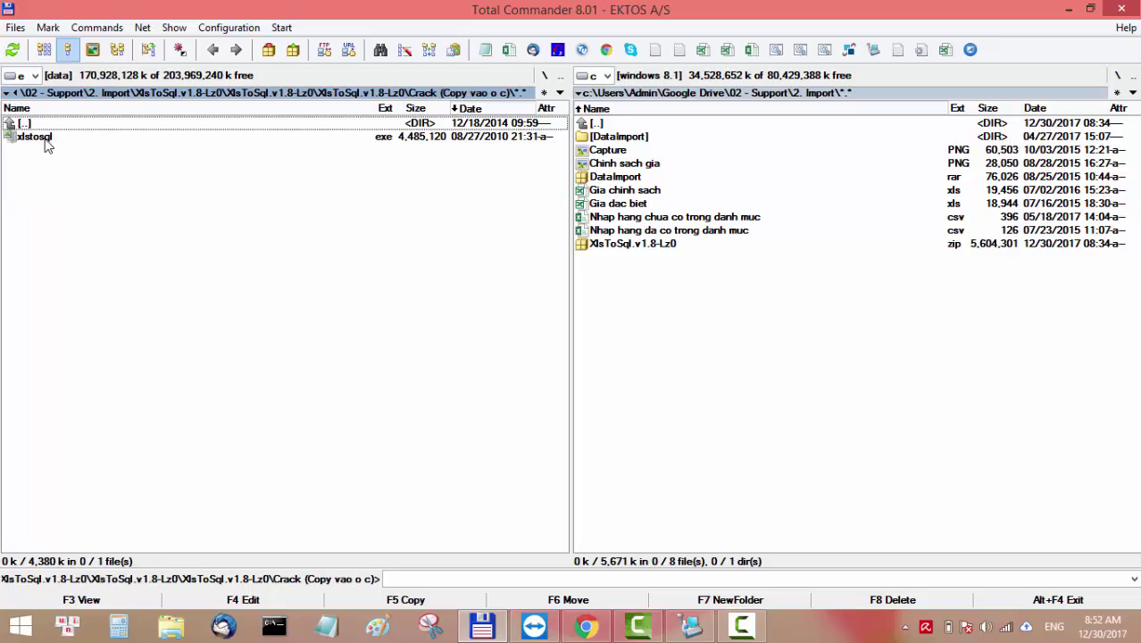
double_click(740, 96)
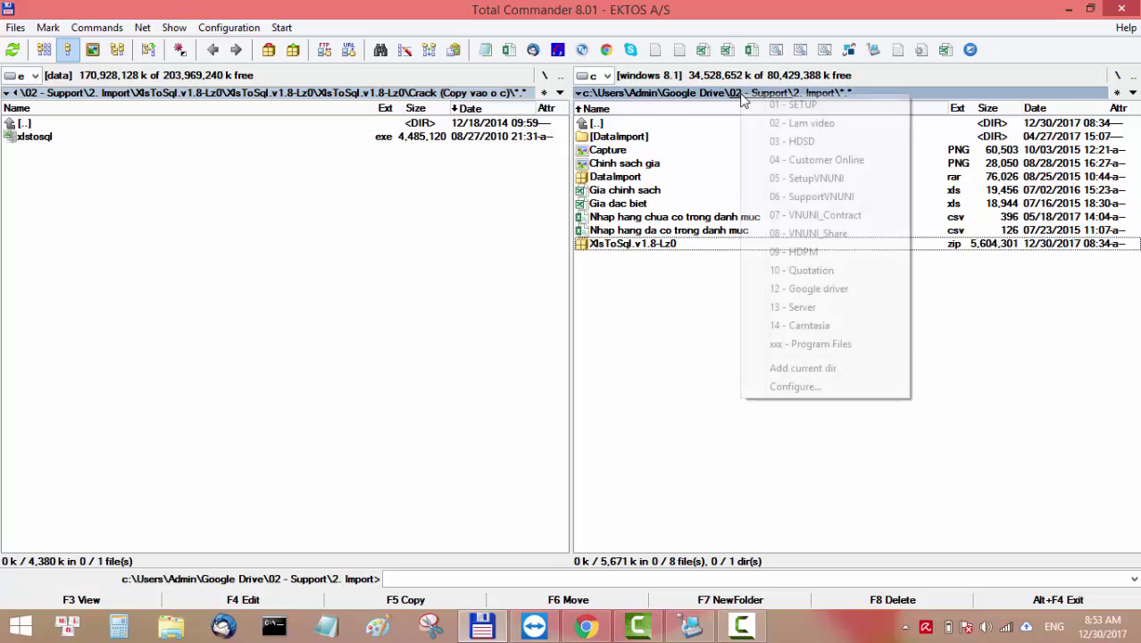
left_click(840, 346)
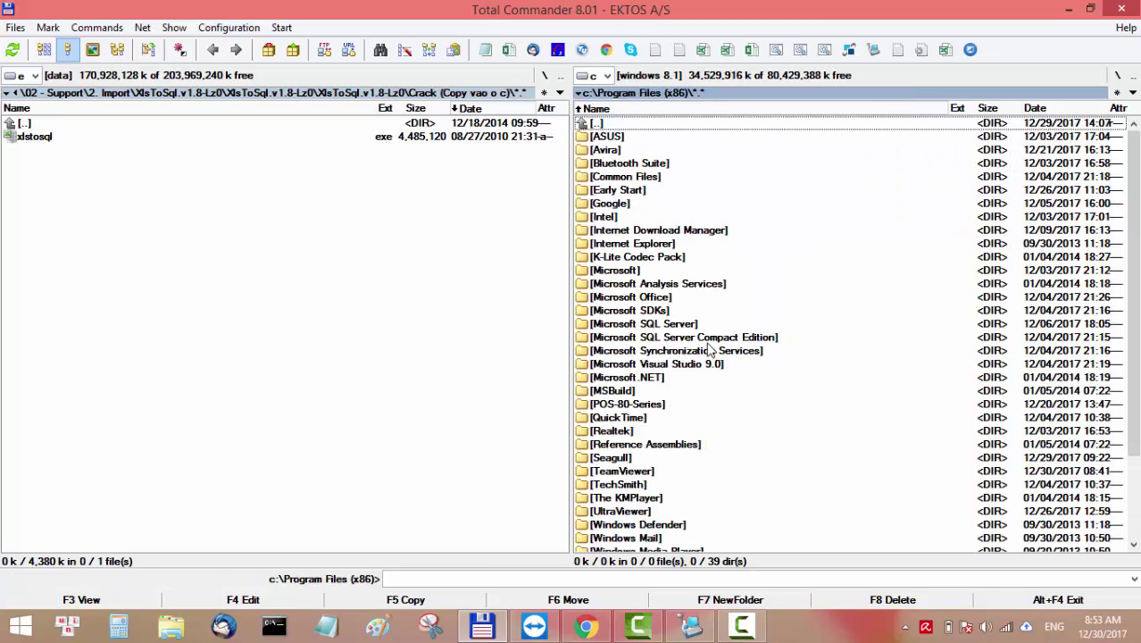
left_click(709, 342)
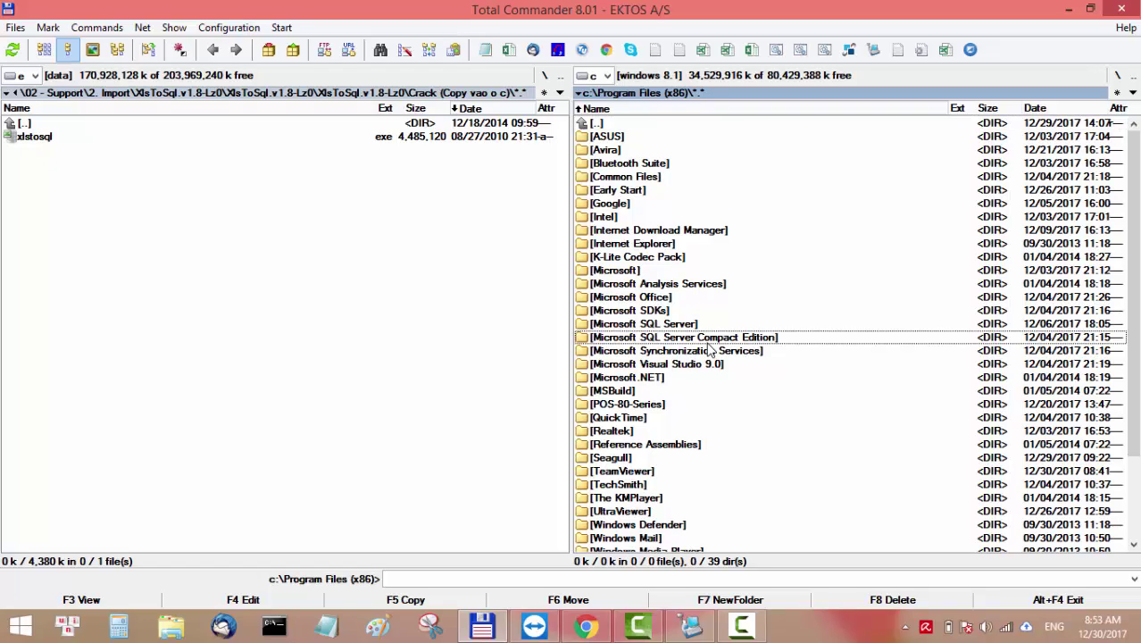
scroll(709, 350, "down", 3)
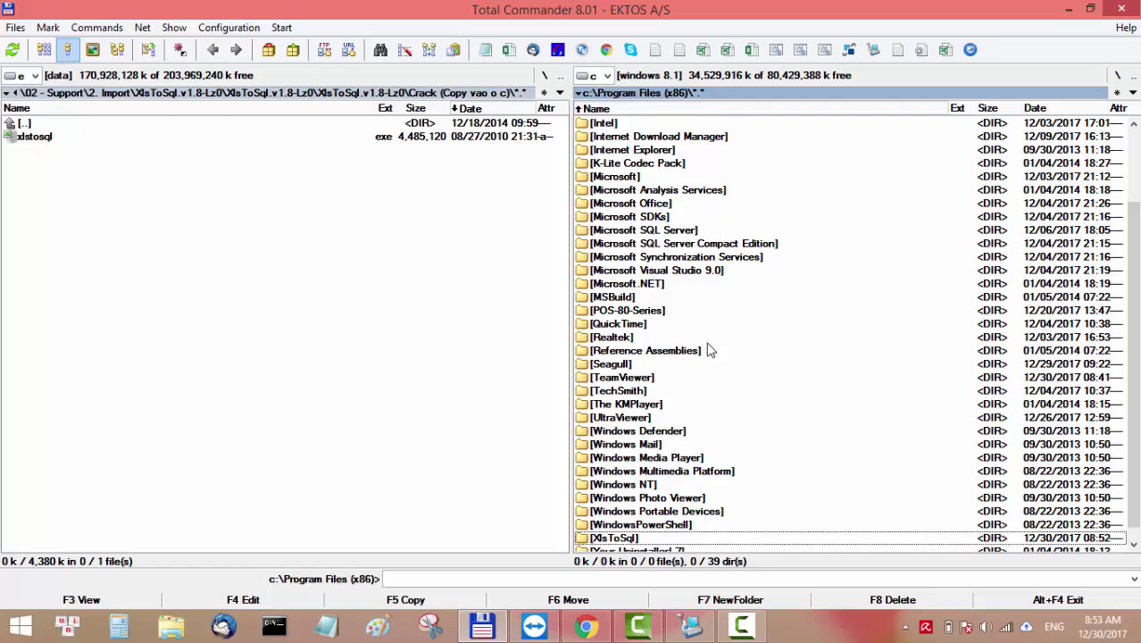
key("ctrl+alt+x")
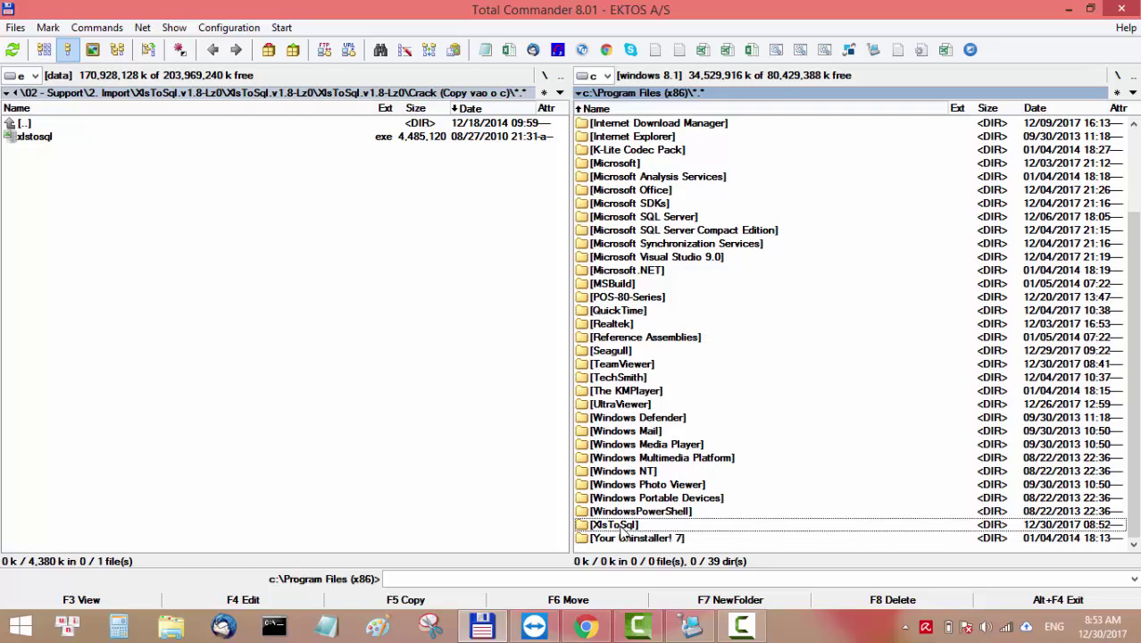
double_click(625, 527)
Copy the cracked xlstosql.exe over the installed program file, overwriting it with administrator rights.
left_click(89, 141)
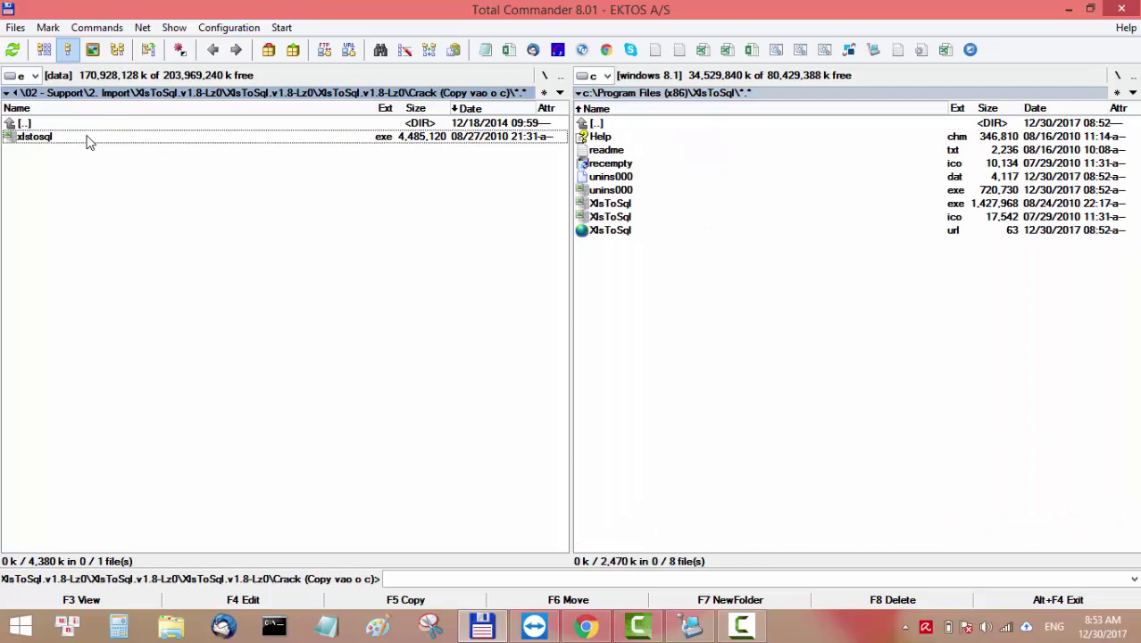
right_click(388, 145)
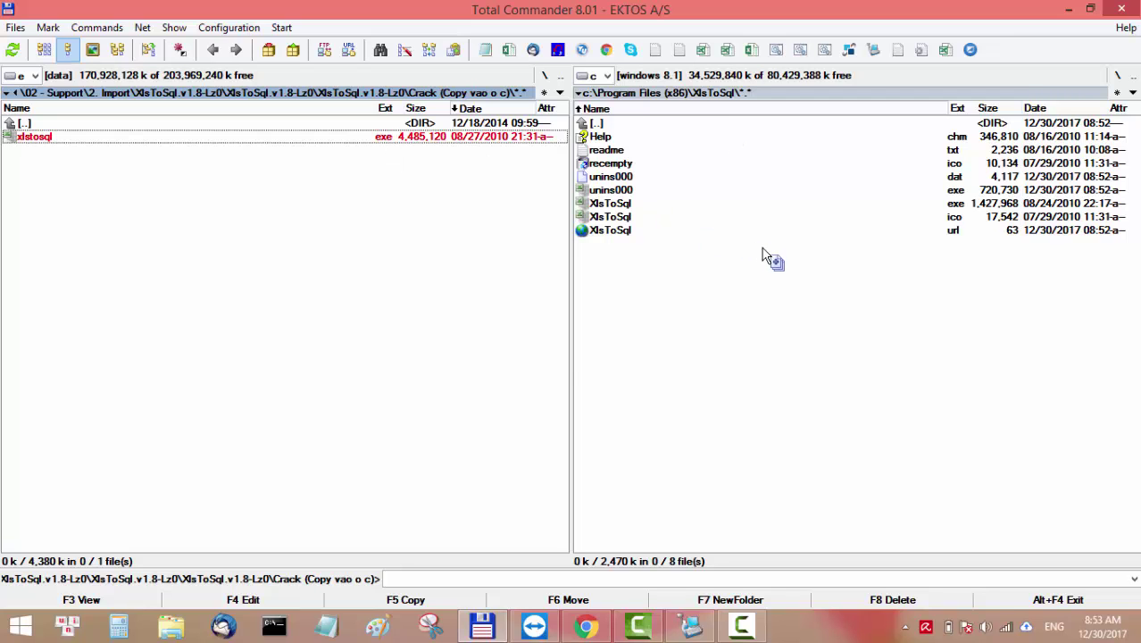
key("F5")
left_click(438, 329)
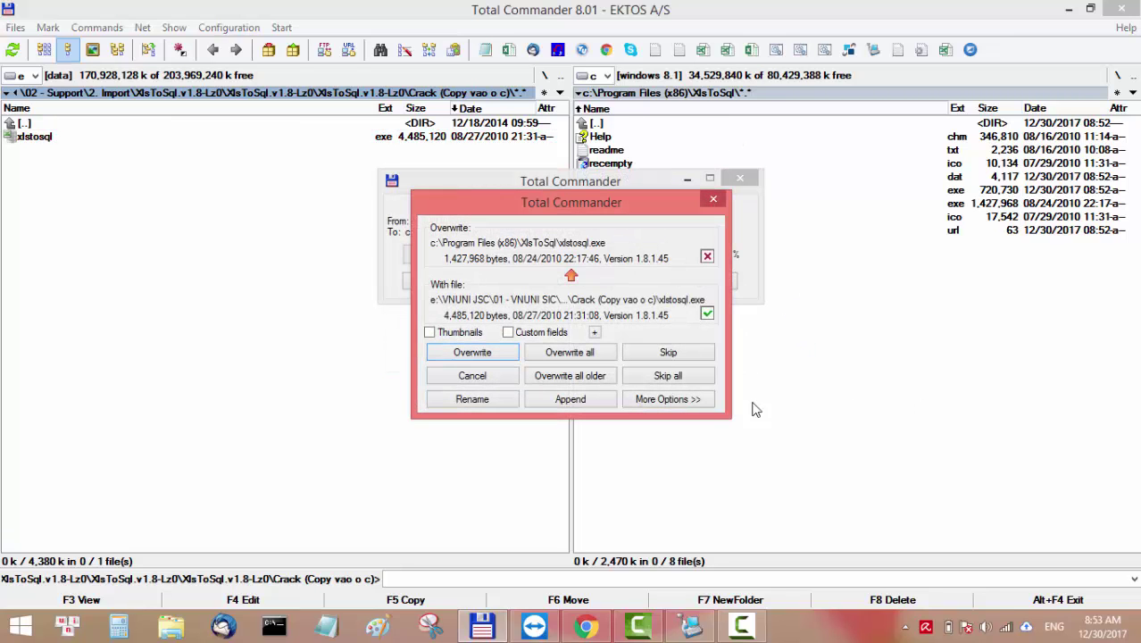
key("Return")
key("alt+a")
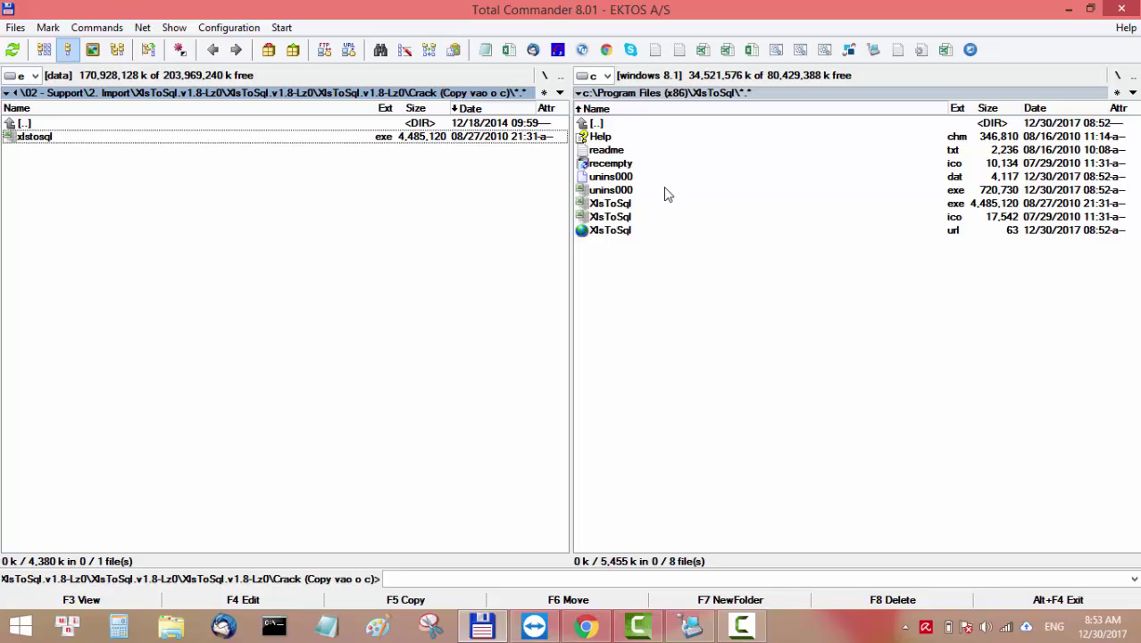
left_click(1069, 11)
Launch XlsToSql from the desktop and check the logon server is (local)\VNUNI1.
left_click(1068, 7)
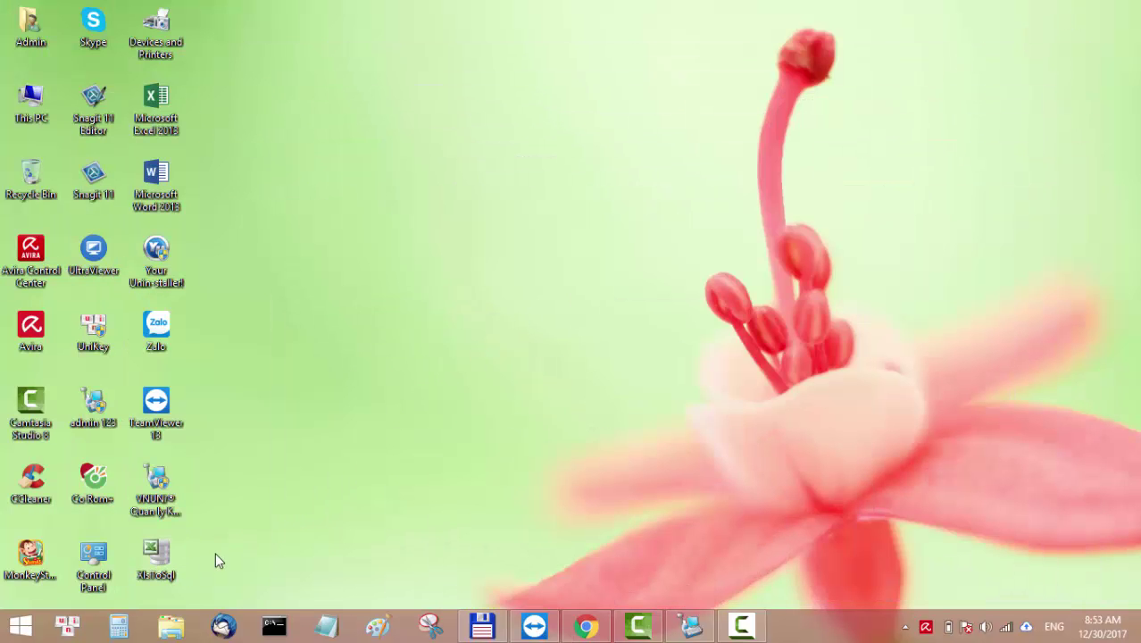
double_click(175, 565)
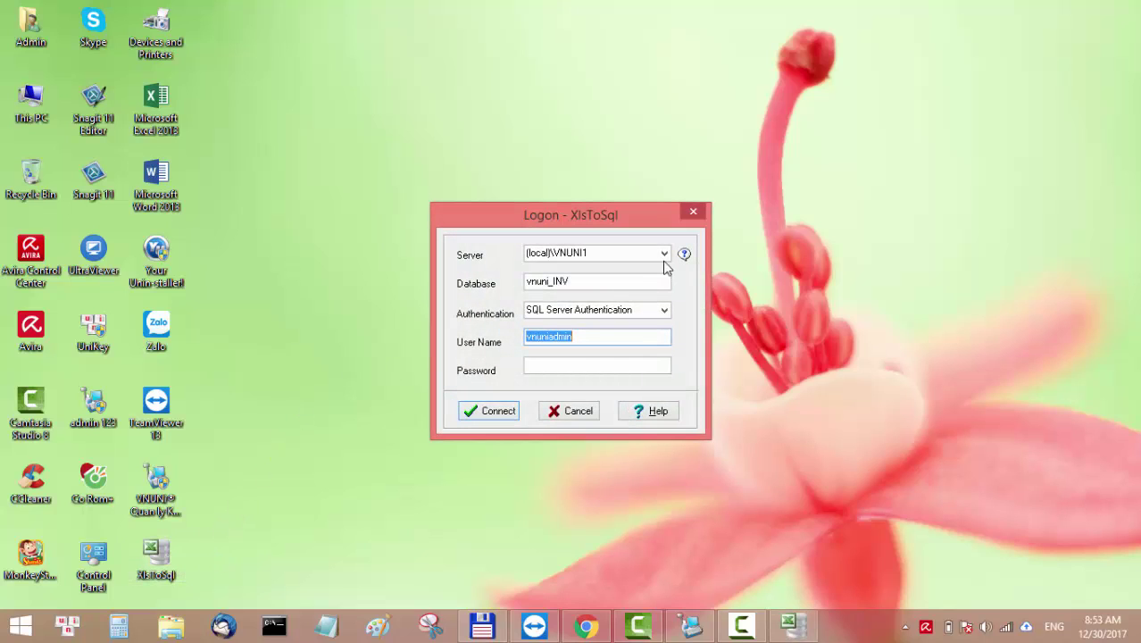
left_click(666, 255)
left_click(666, 254)
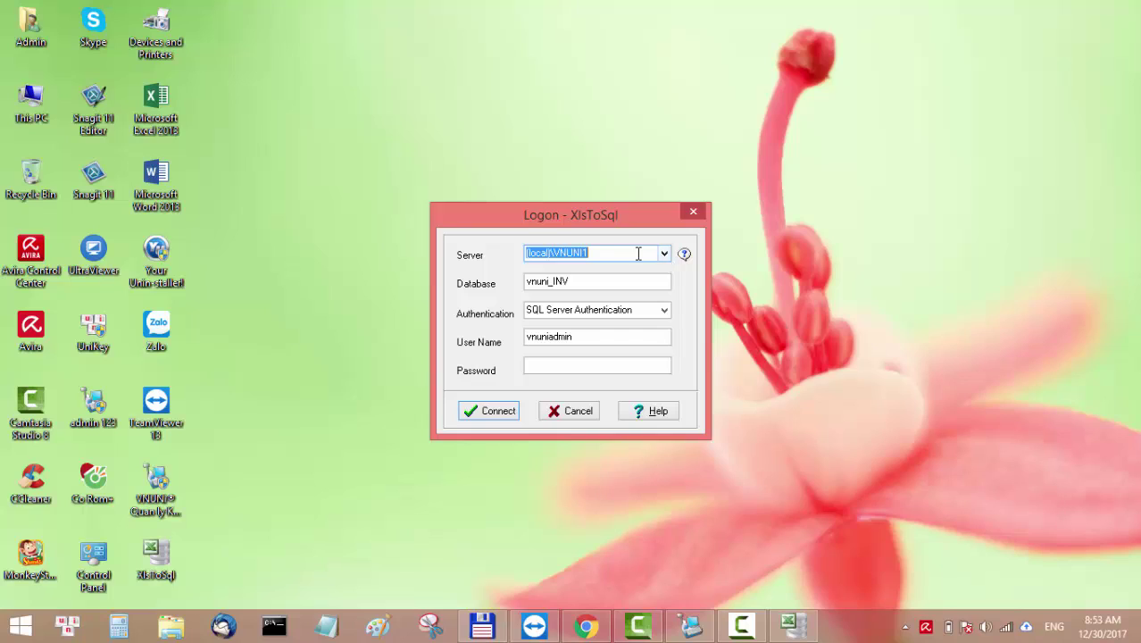
left_click(639, 253)
left_click_drag(639, 254, 488, 254)
left_click(596, 254)
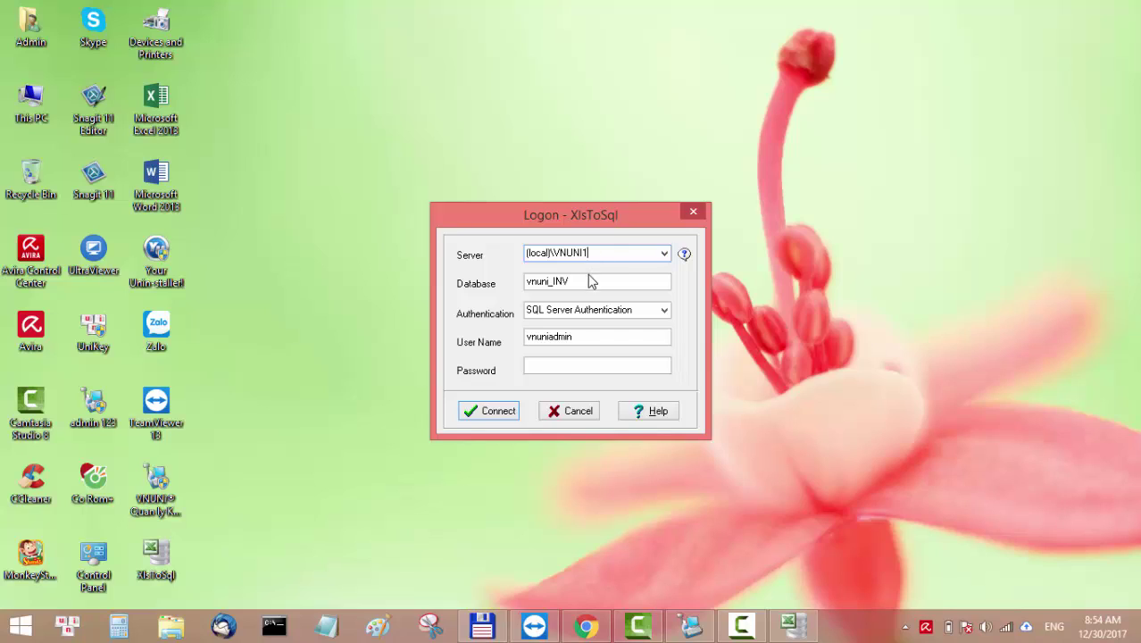
Confirm database vnuni_INV, SQL Server Authentication and the user name, then enter the account password.
left_click(587, 281)
left_click(635, 310)
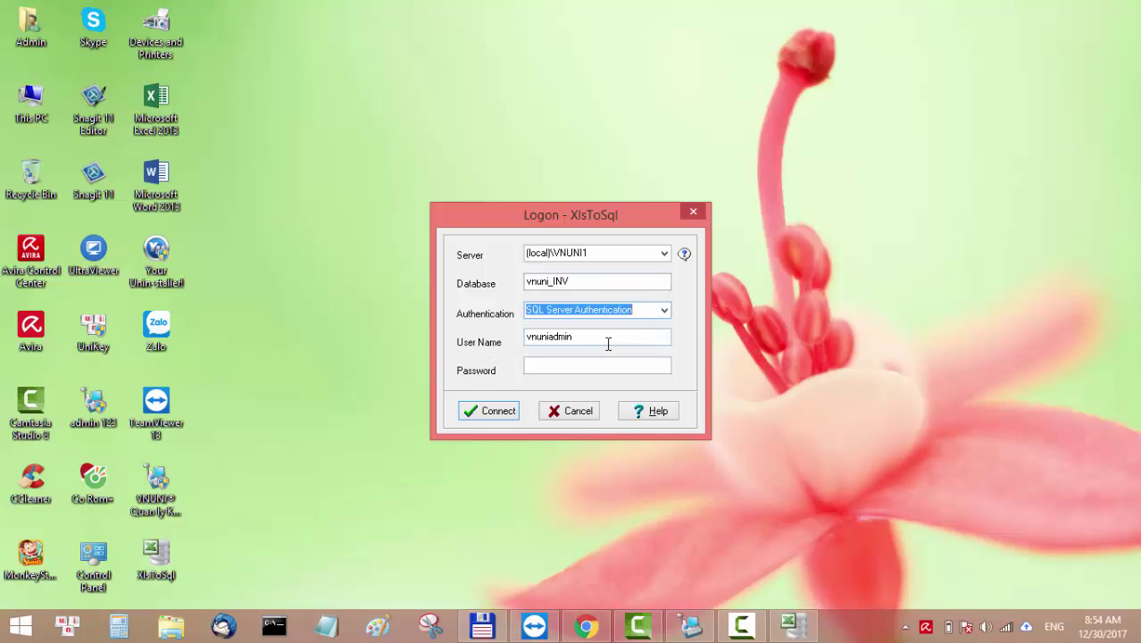
left_click_drag(608, 343, 523, 339)
left_click(555, 366)
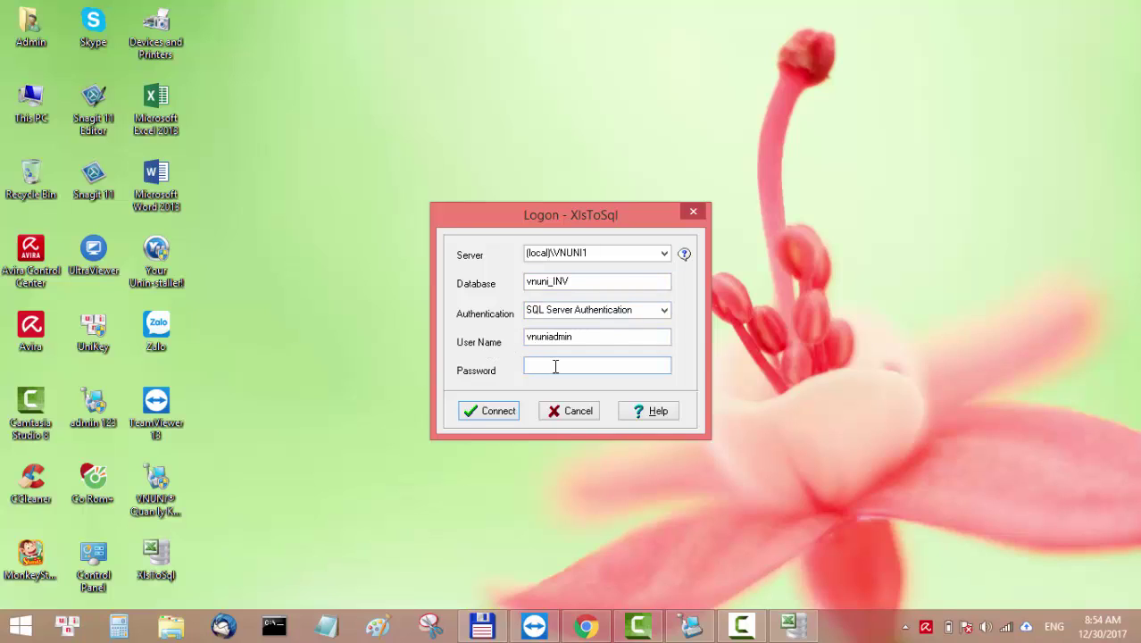
type("12")
key("BackSpace")
key("BackSpace")
type("12345678910")
Connect to the vnuni_INV database and choose New Form For Importing in the Start a task window.
left_click(497, 413)
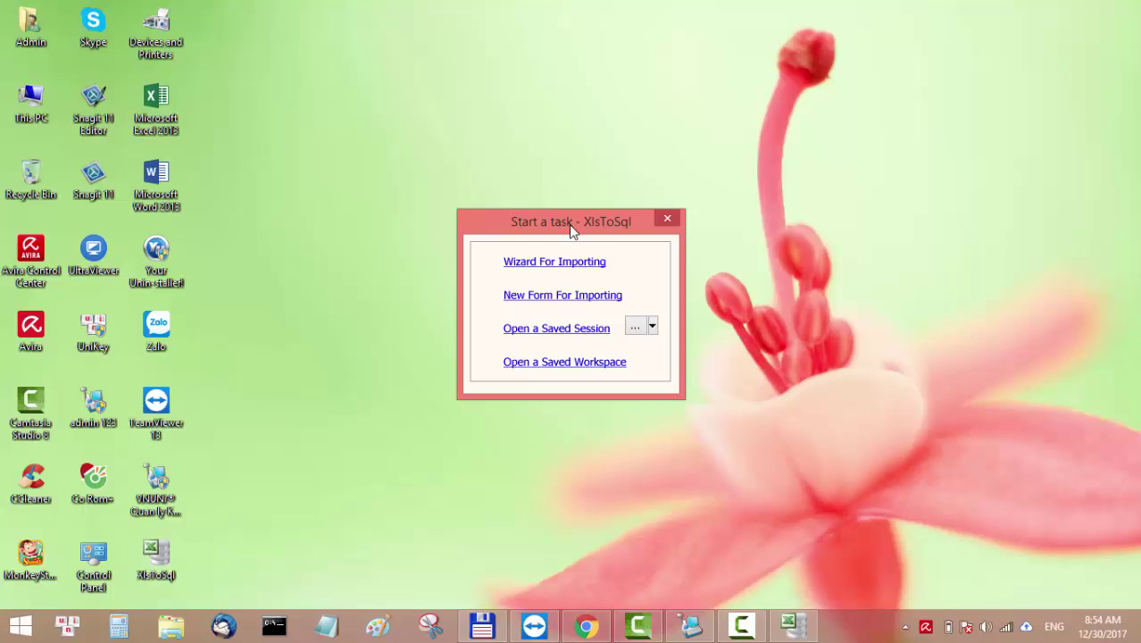
left_click_drag(569, 224, 527, 237)
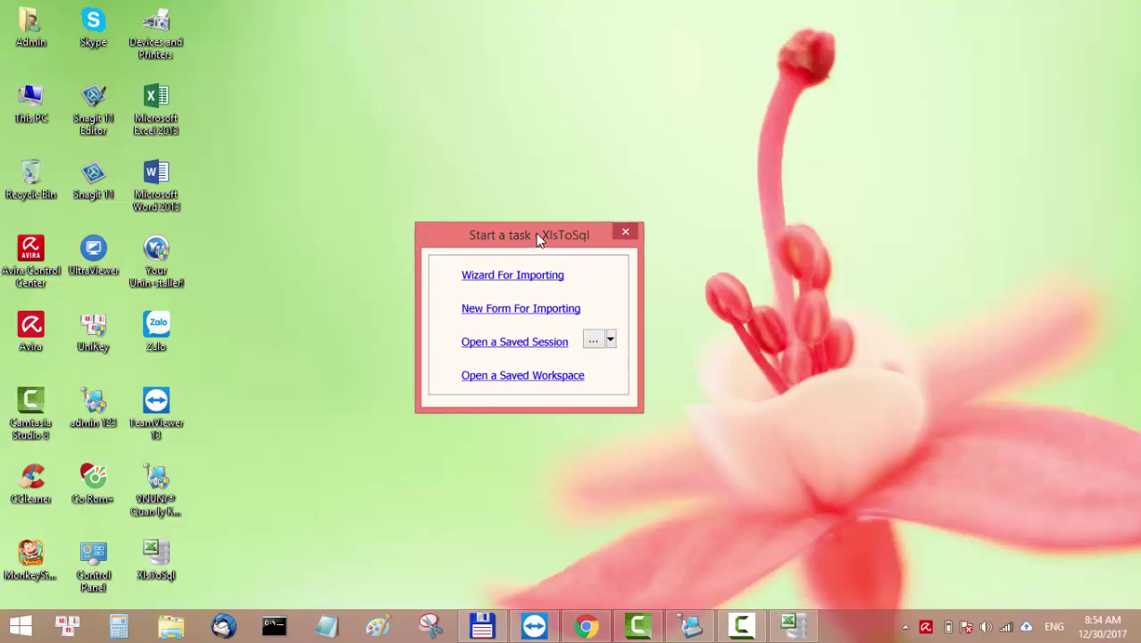
left_click(480, 313)
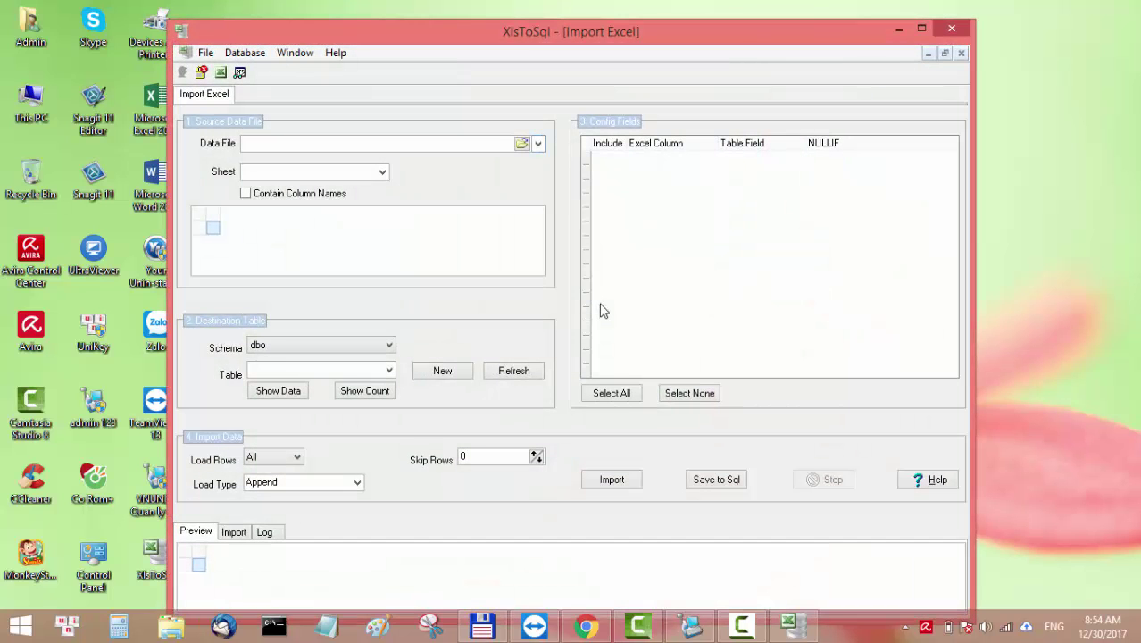
Choose tb_M_Customer from the Destination Table list, which makes XlsToSql stop working.
left_click(259, 144)
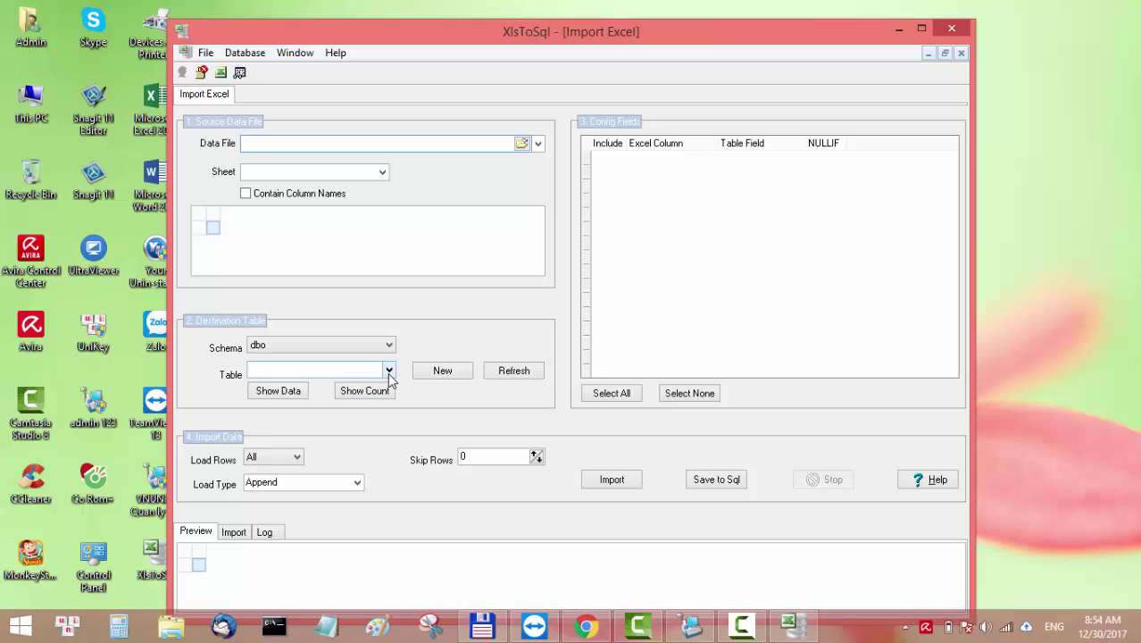
left_click(388, 375)
scroll(330, 426, "down", 1)
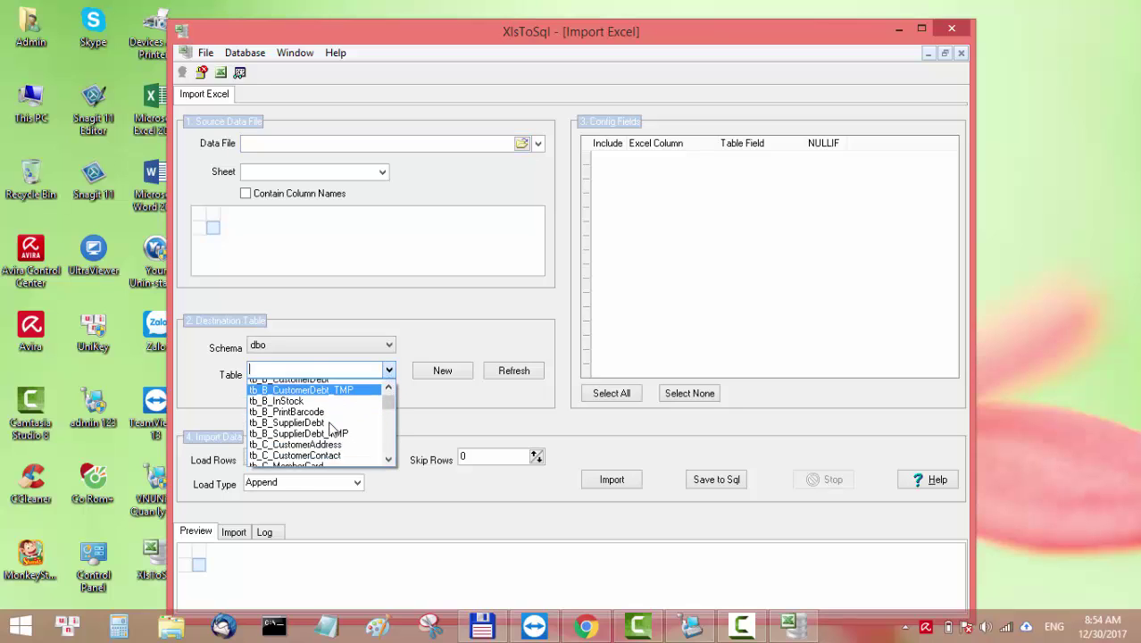
scroll(329, 426, "down", 8)
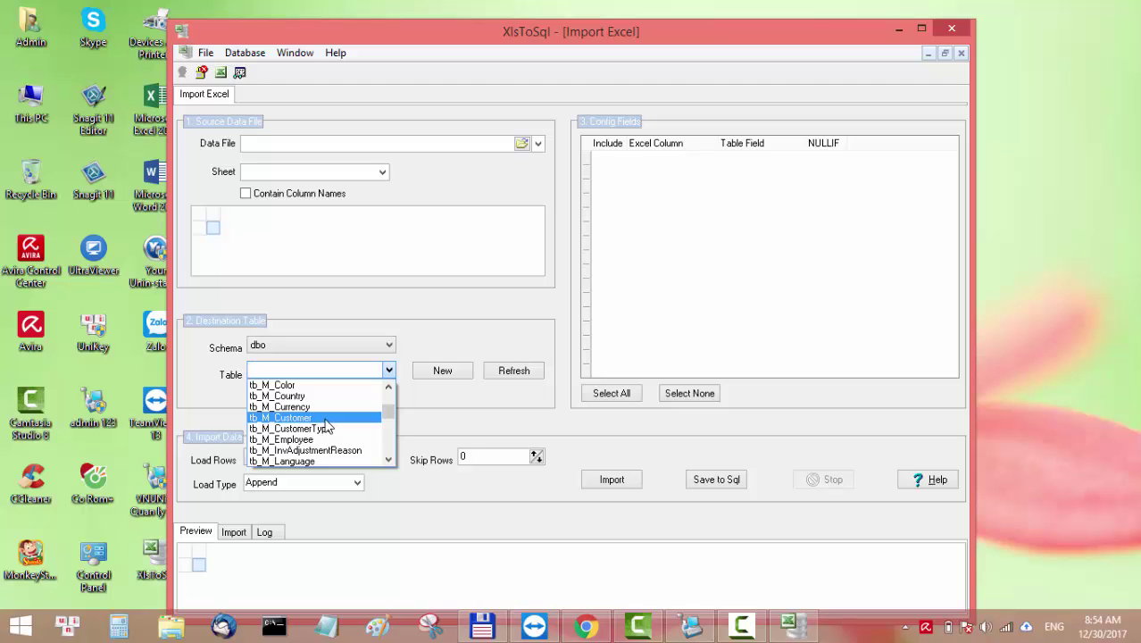
left_click(326, 423)
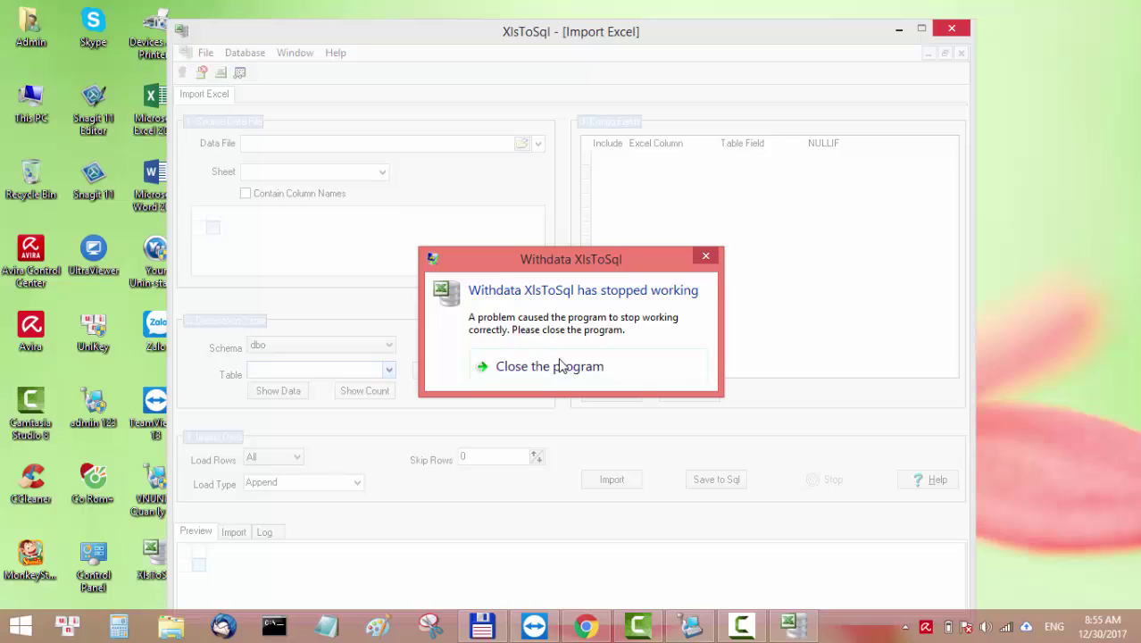
Close the crashed program, relaunch XlsToSql, log on with the password, and start a new import form.
left_click(703, 259)
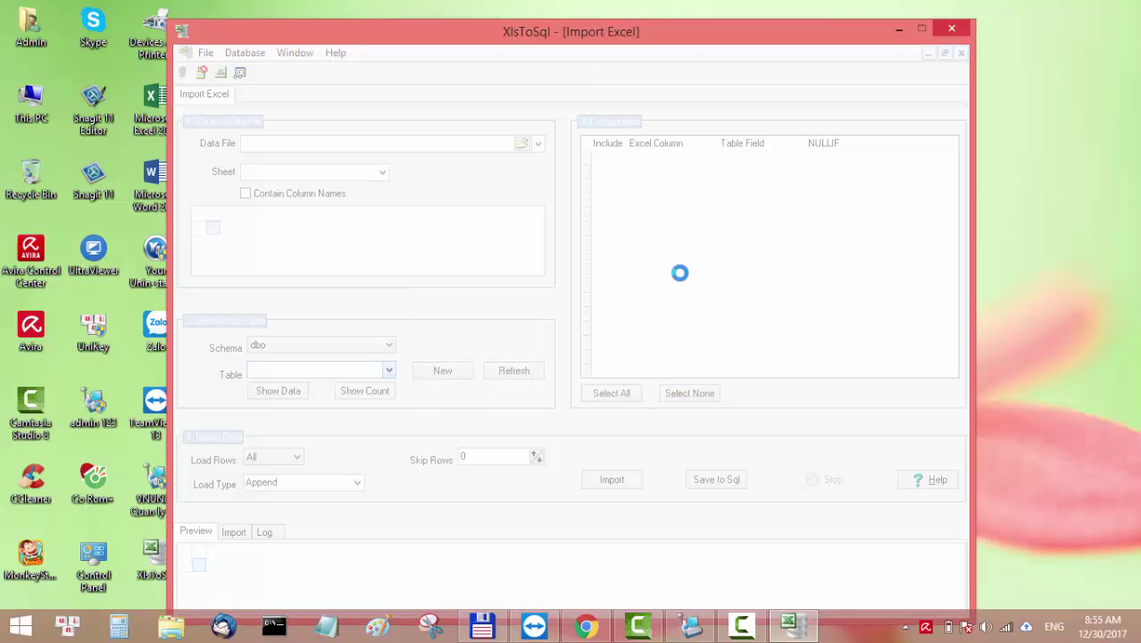
left_click(701, 370)
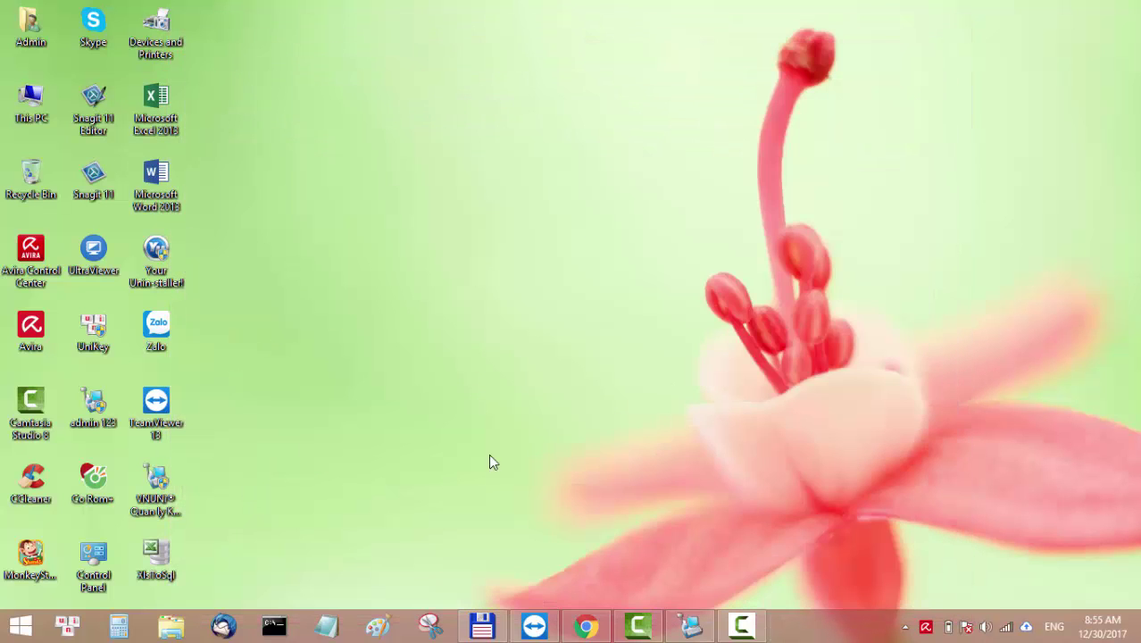
double_click(157, 561)
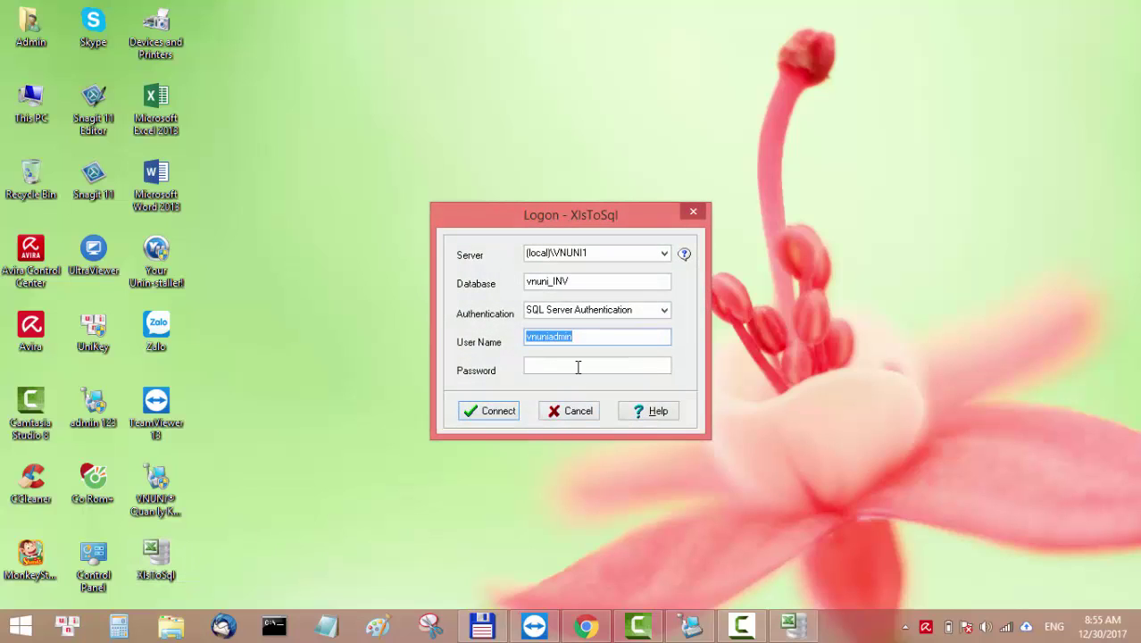
left_click(578, 366)
type("***********")
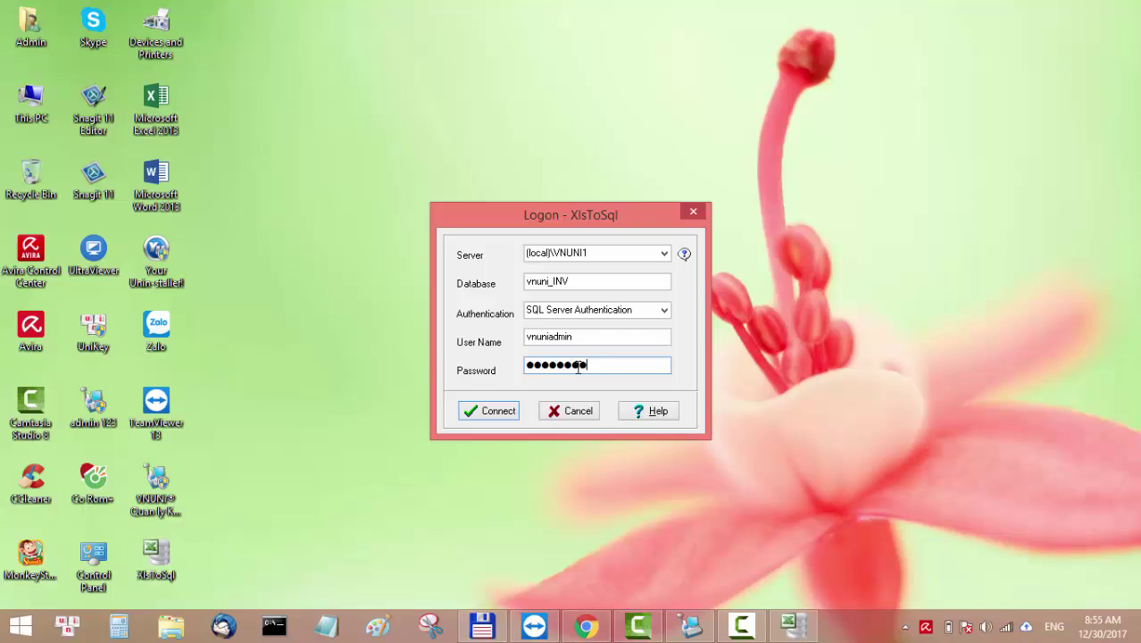
key("Return")
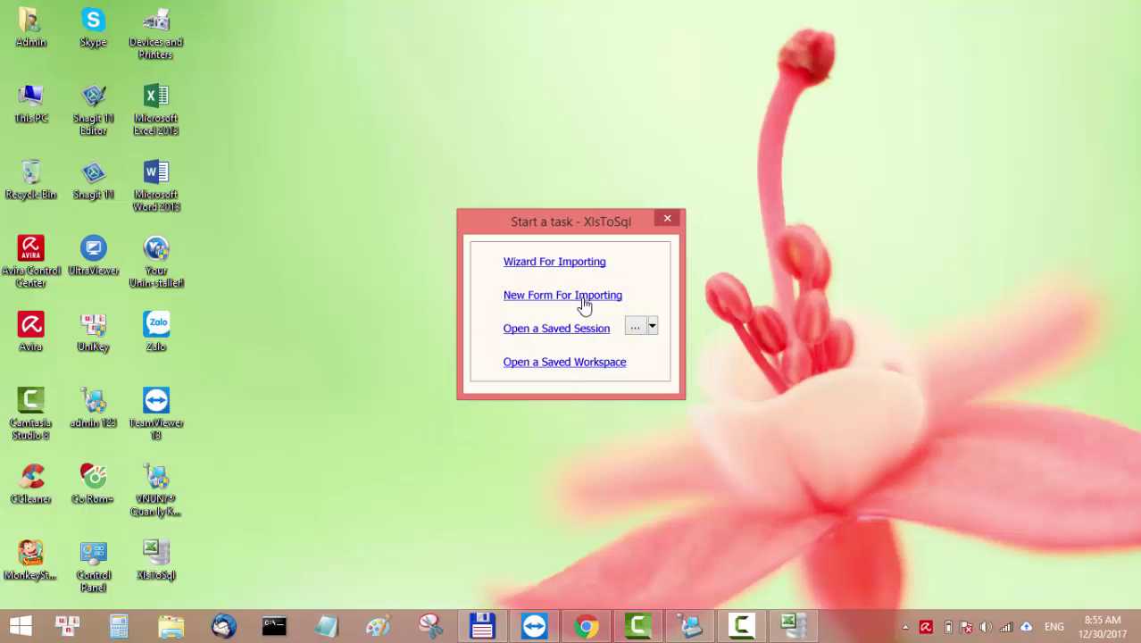
left_click(582, 304)
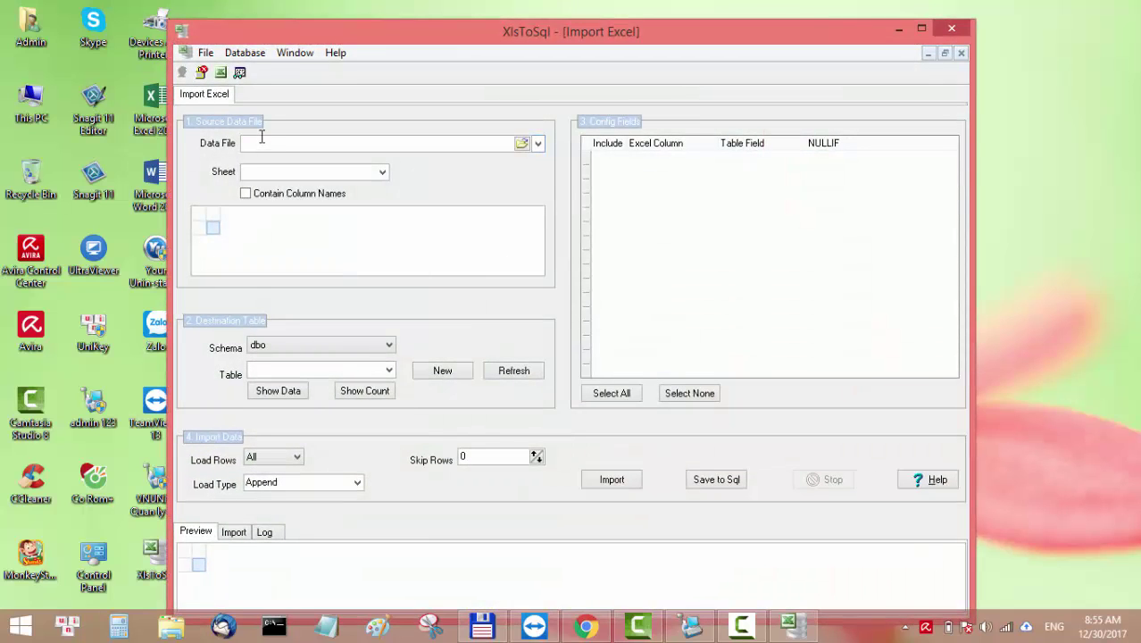
left_click(273, 140)
left_click(389, 373)
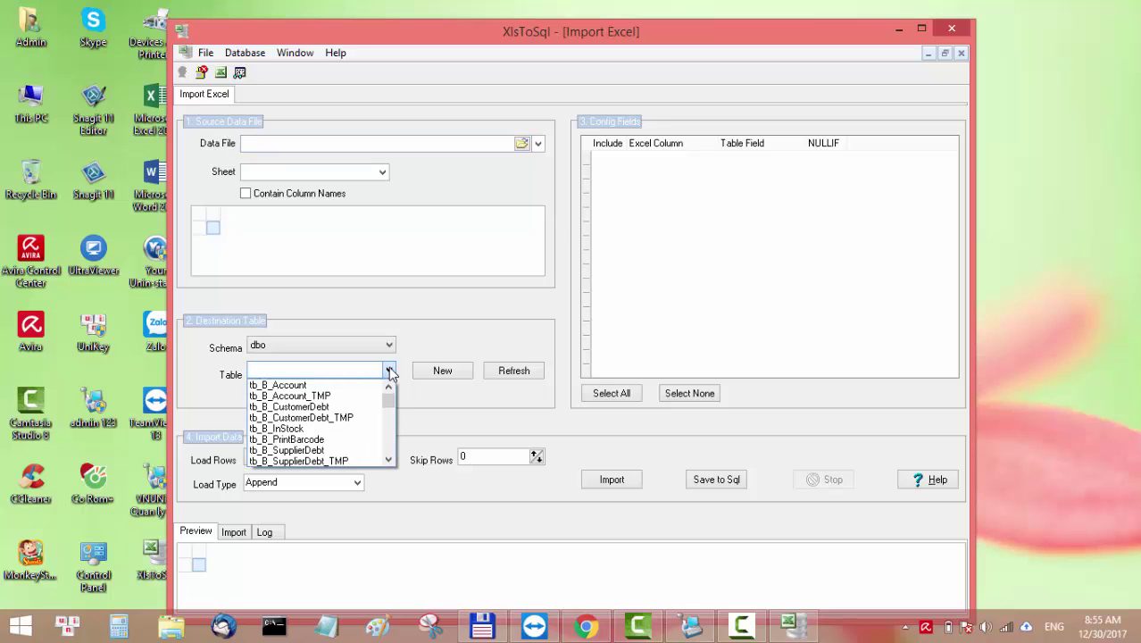
left_click(510, 302)
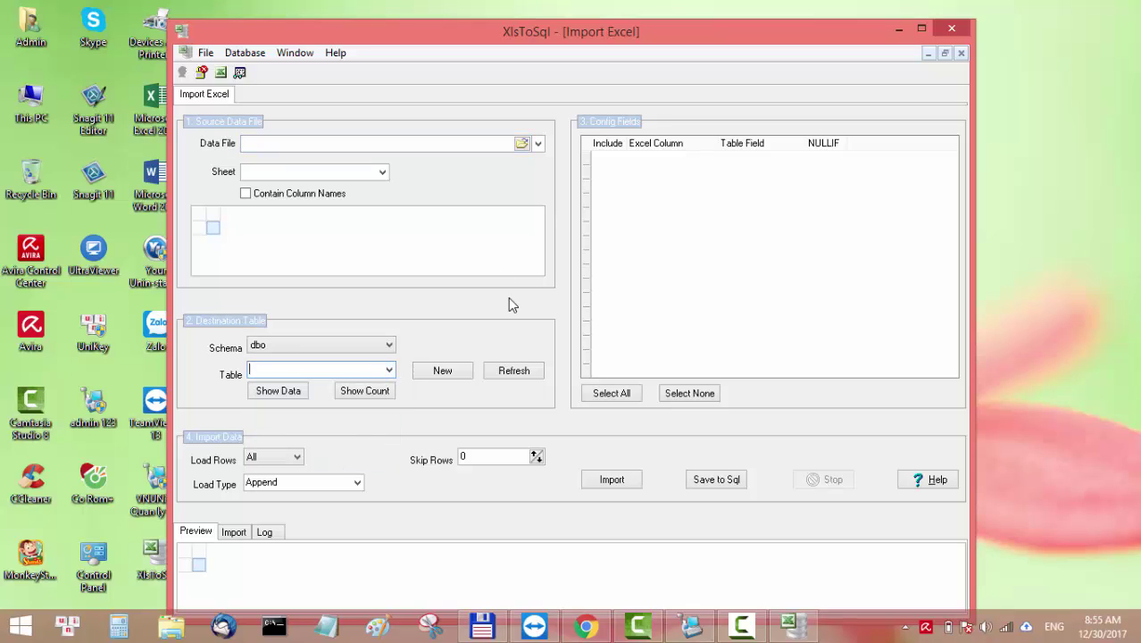